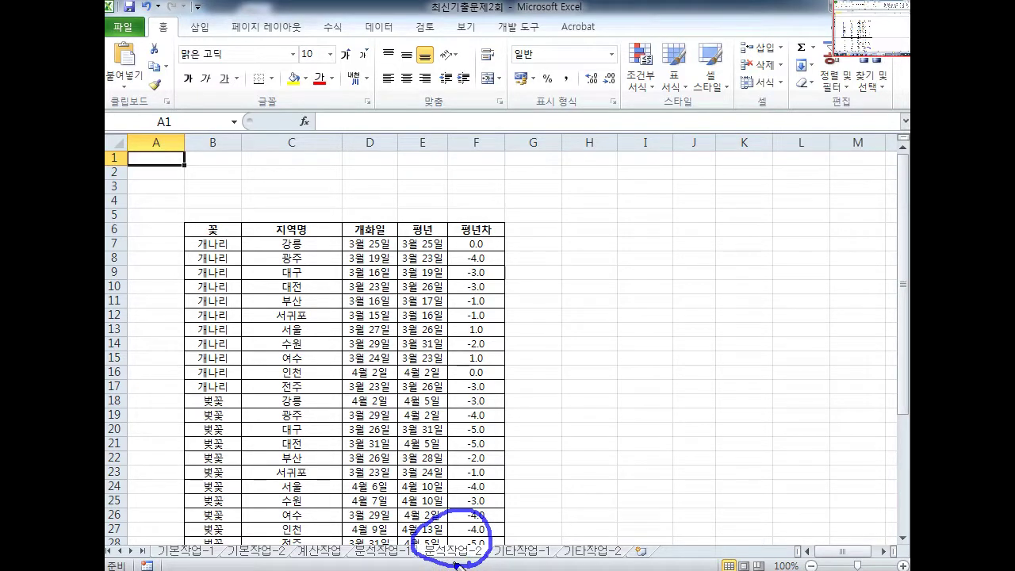
mouse_move(484, 539)
mouse_down()
mouse_move(608, 277)
mouse_move(523, 252)
mouse_up()
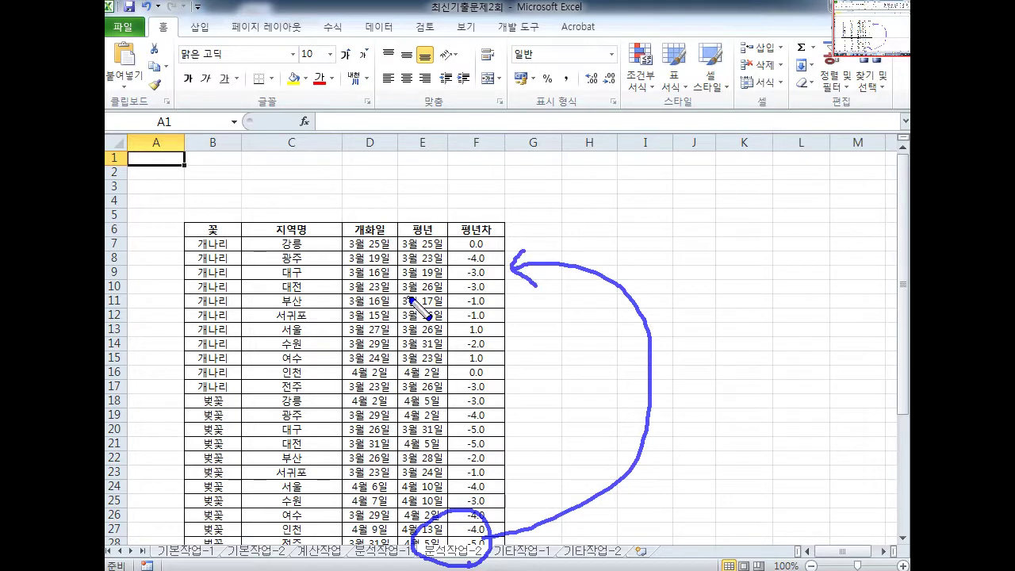
mouse_move(219, 150)
mouse_down()
mouse_move(220, 213)
mouse_move(240, 202)
mouse_up()
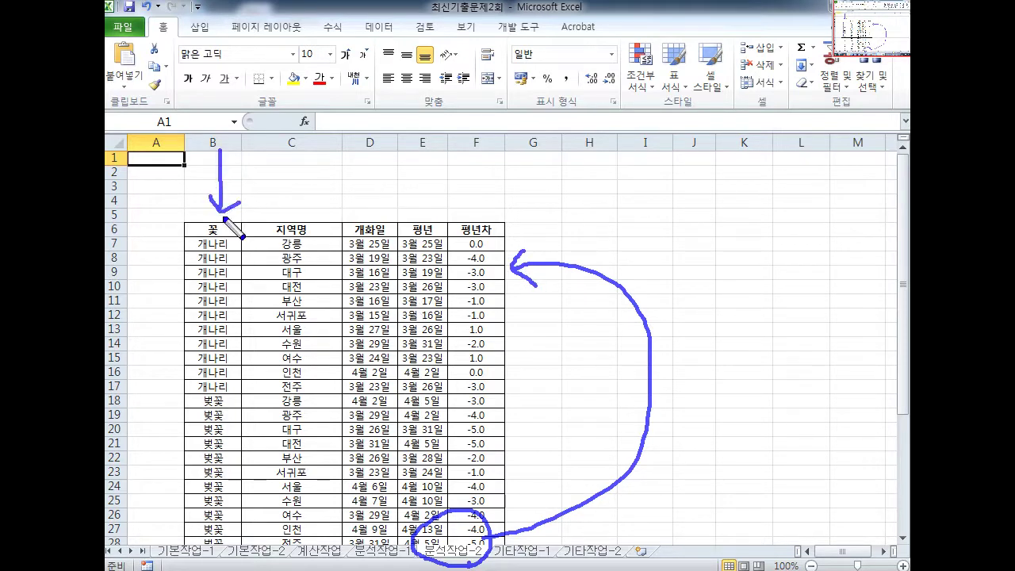
mouse_move(194, 238)
mouse_down()
mouse_move(175, 332)
mouse_move(187, 373)
mouse_move(180, 532)
mouse_move(192, 563)
mouse_up()
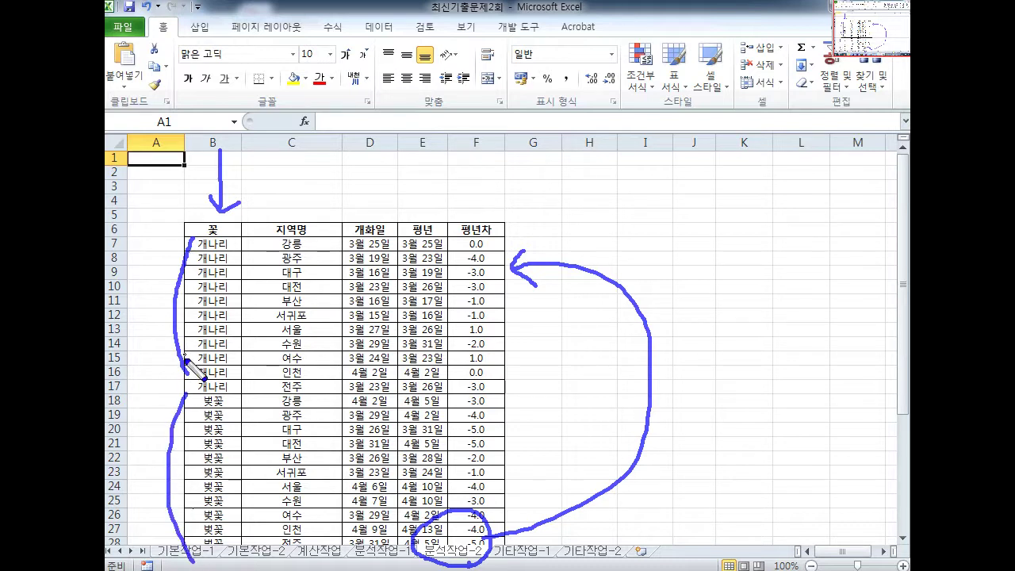
drag(159, 398, 563, 399)
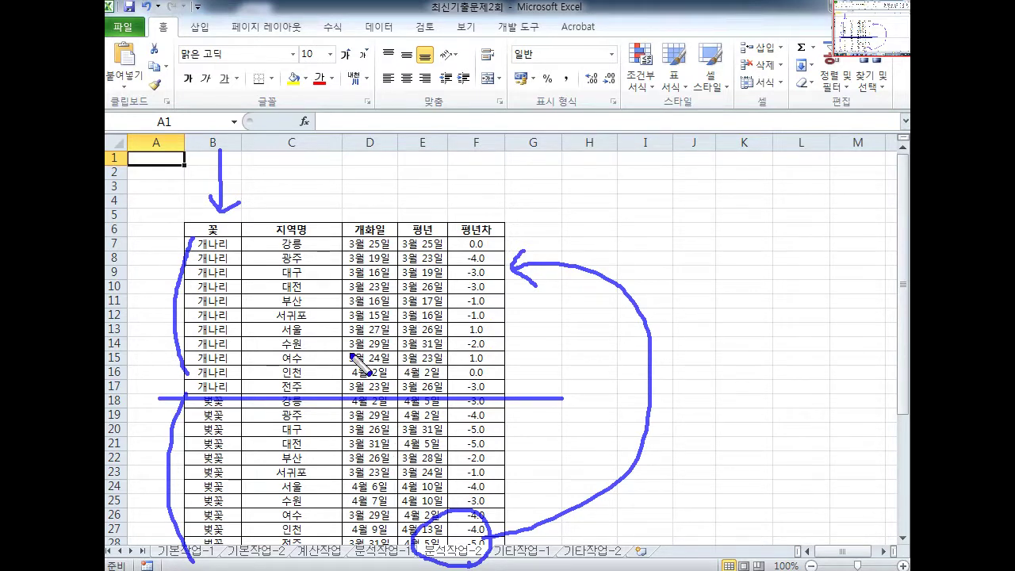
- Enter the heading "꽃별 평년차의 합" in cell B3 and format it bold, left-aligned and 14 pt
click(214, 187)
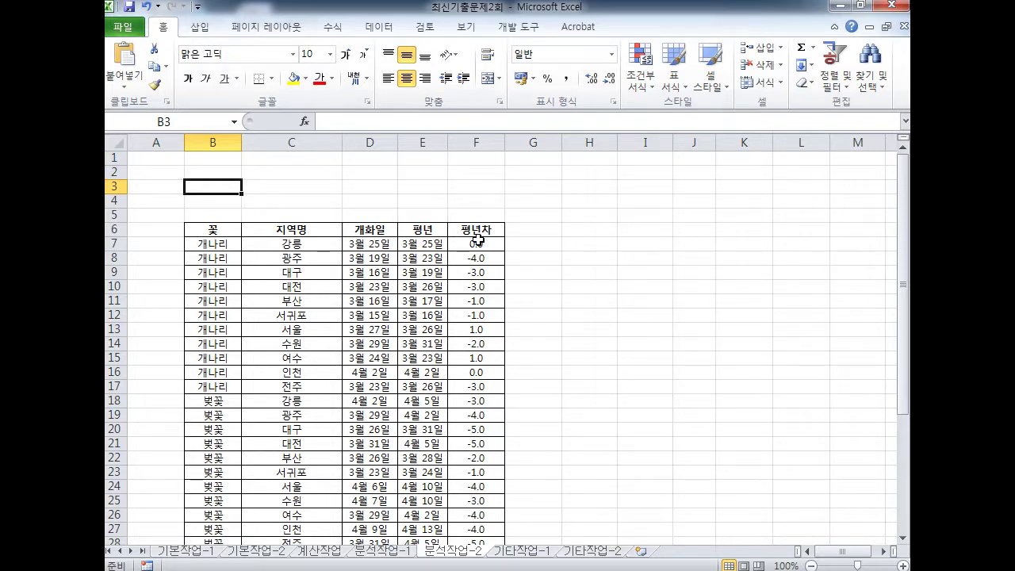
text(r)
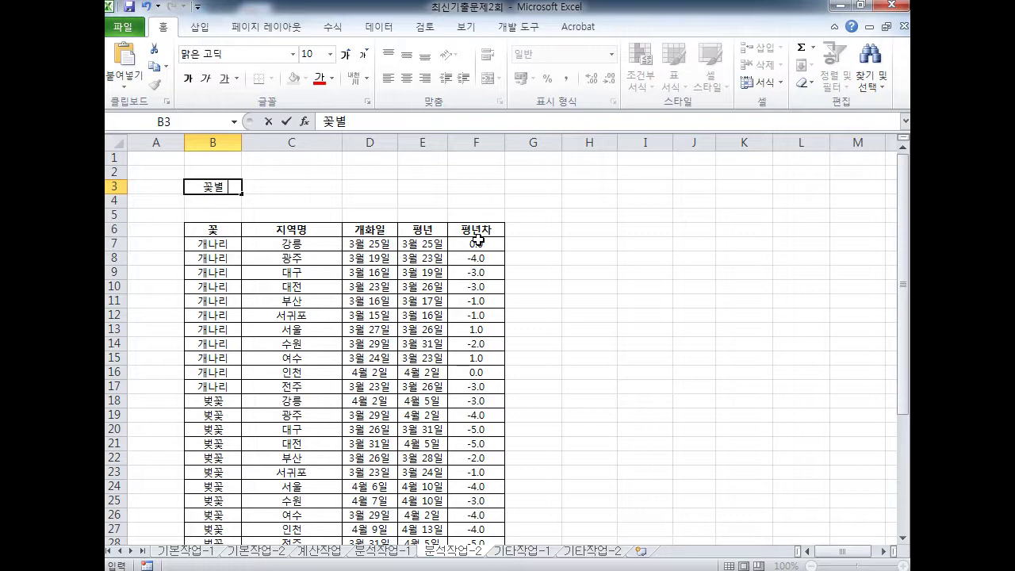
text(꽃별 평년차의)
text( ㅎ)
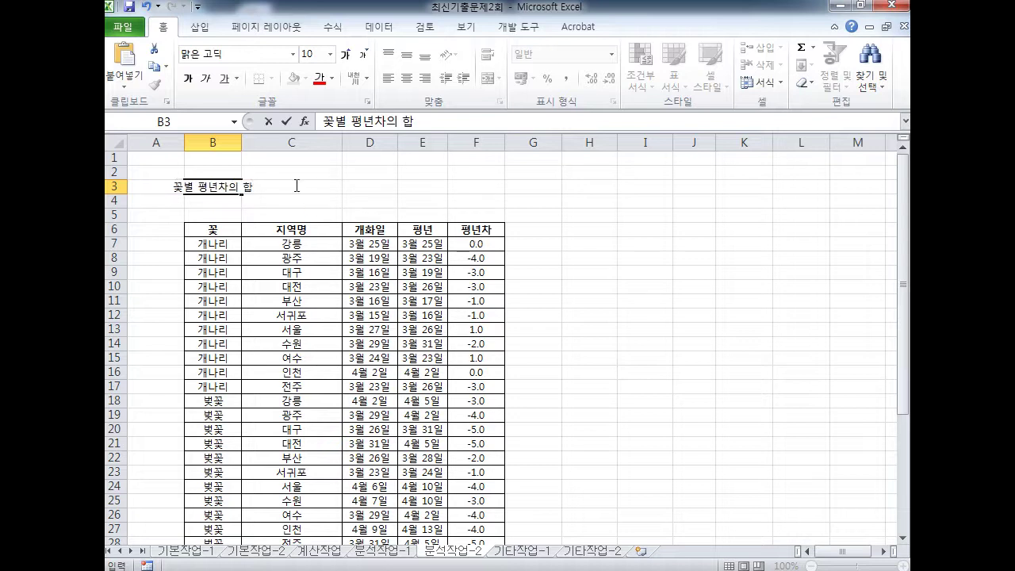
key(Return)
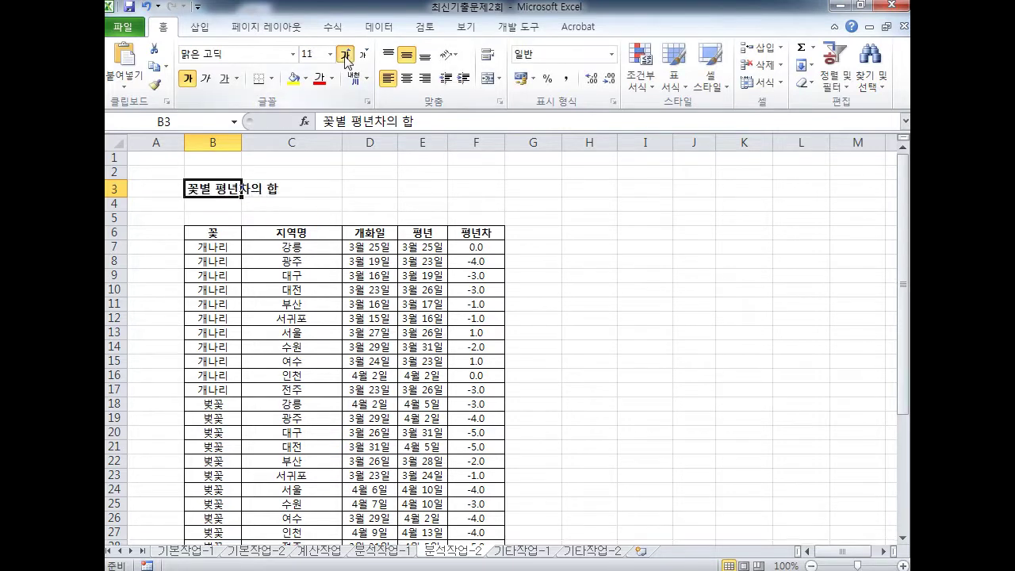
click(344, 54)
click(344, 54)
click(291, 254)
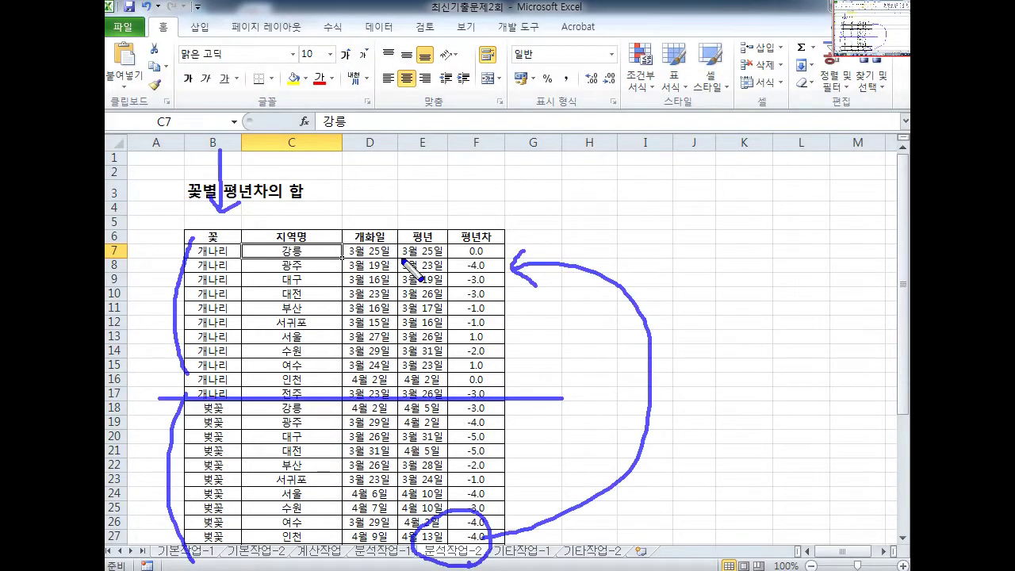
key(e)
drag(199, 162, 222, 145)
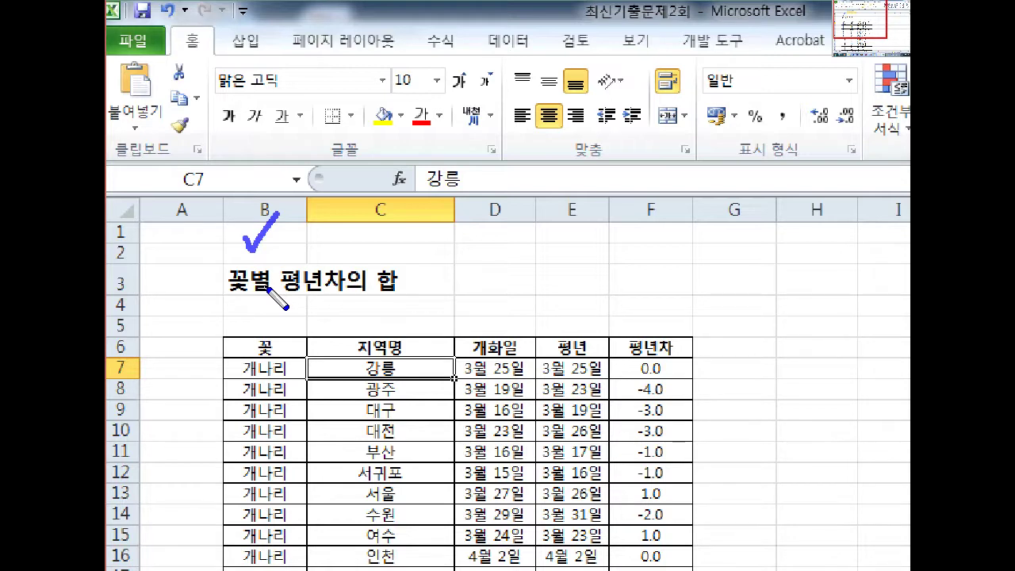
mouse_move(251, 257)
mouse_down()
mouse_move(214, 276)
mouse_move(246, 303)
mouse_up()
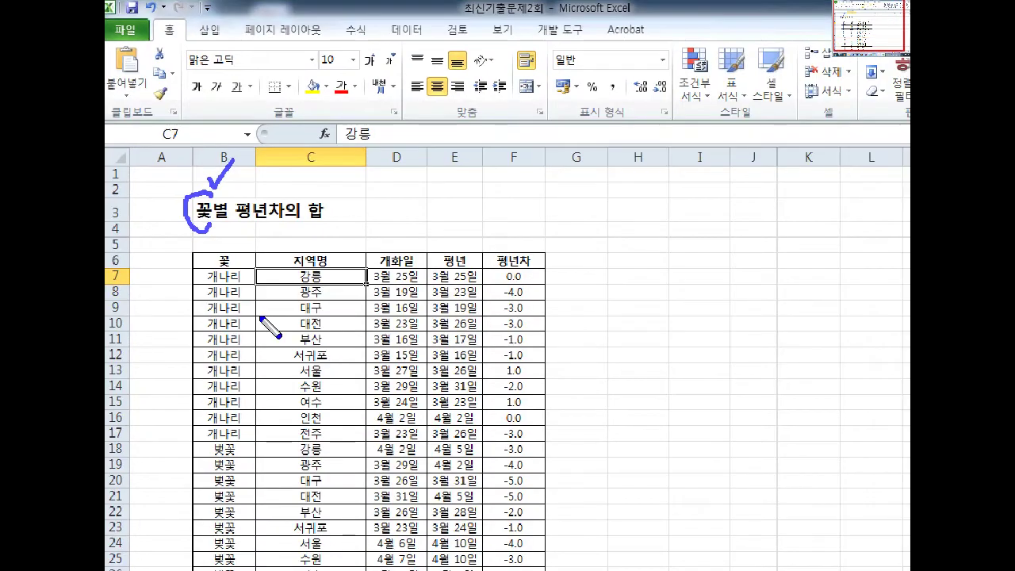
drag(244, 362, 219, 513)
mouse_move(191, 383)
mouse_down()
mouse_move(203, 428)
mouse_move(191, 547)
mouse_up()
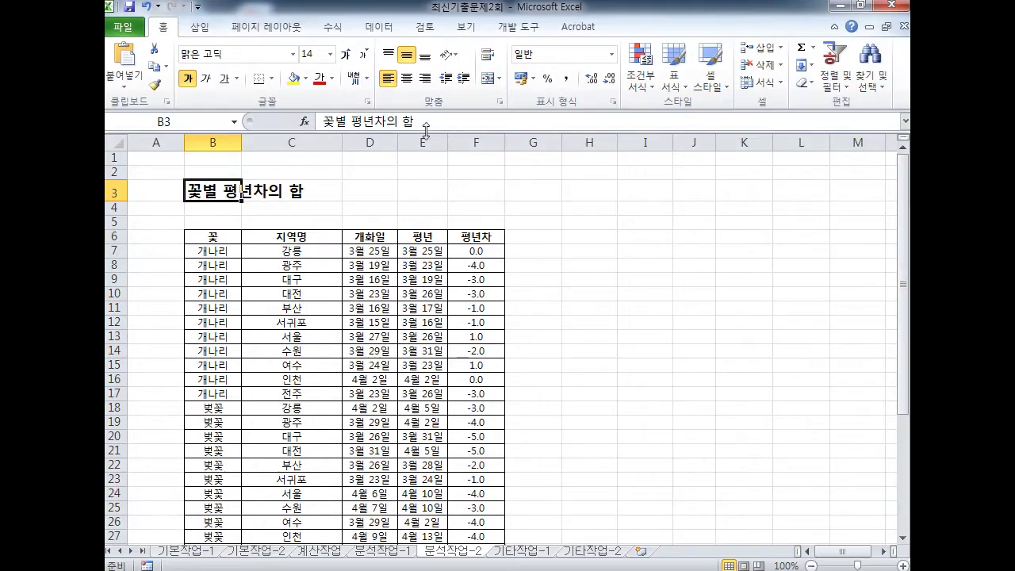
- Append " - 정렬" to the heading in cell B3
click(463, 125)
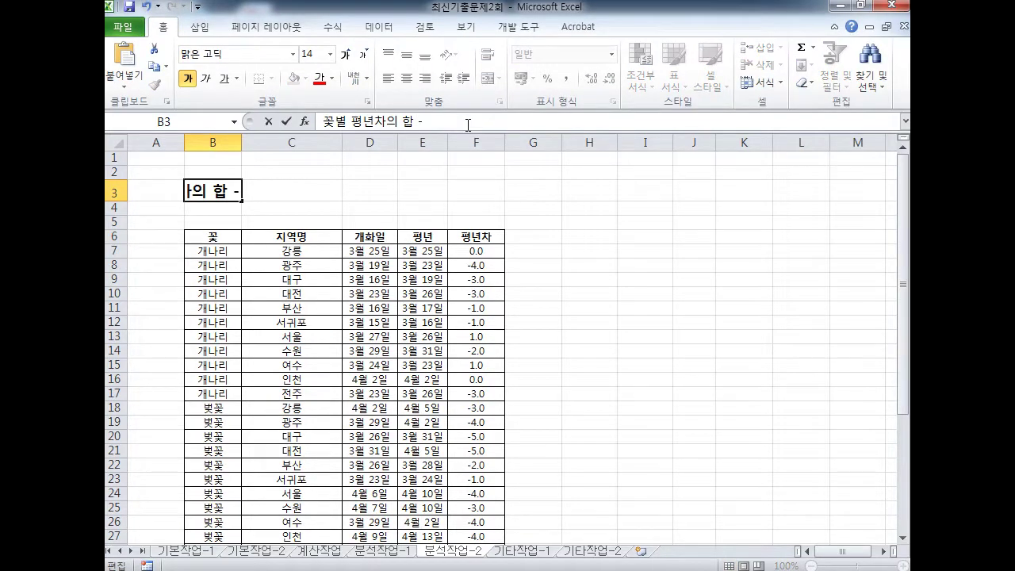
text(- WJD)
text(렬)
key(Return)
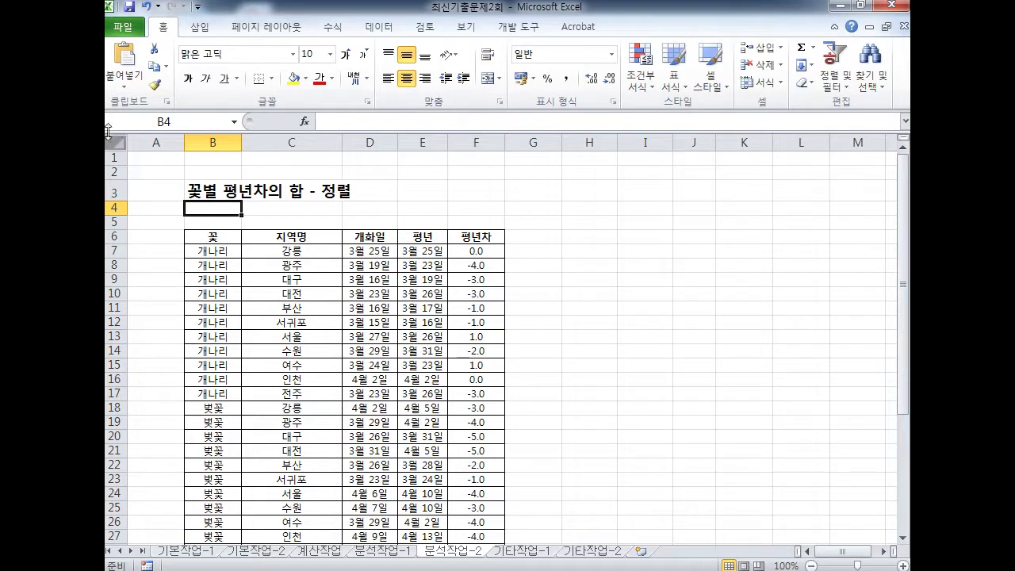
- Extend the heading in cell B3 with " : 꽃 내림차순" after 정렬
click(224, 193)
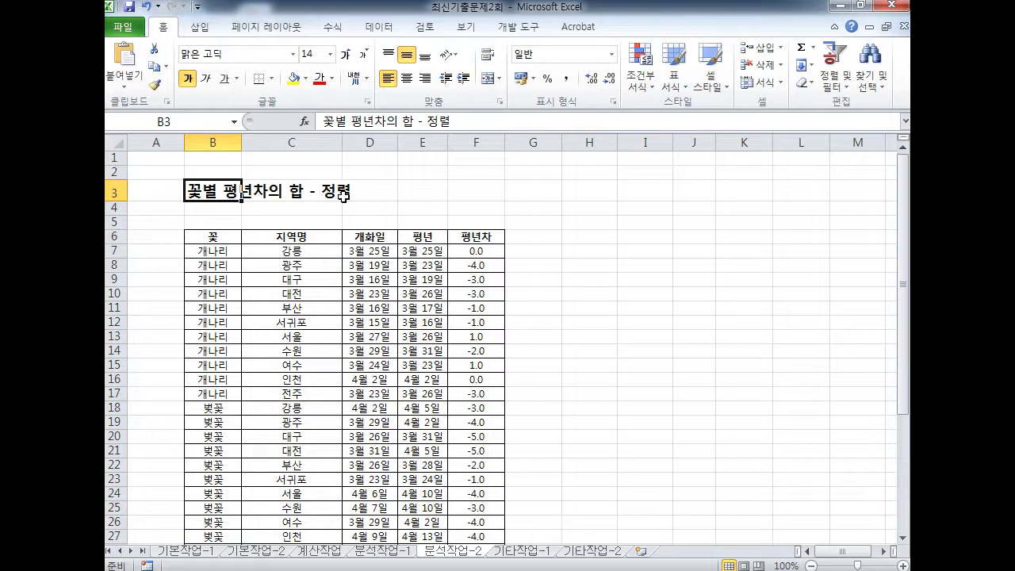
double_click(220, 190)
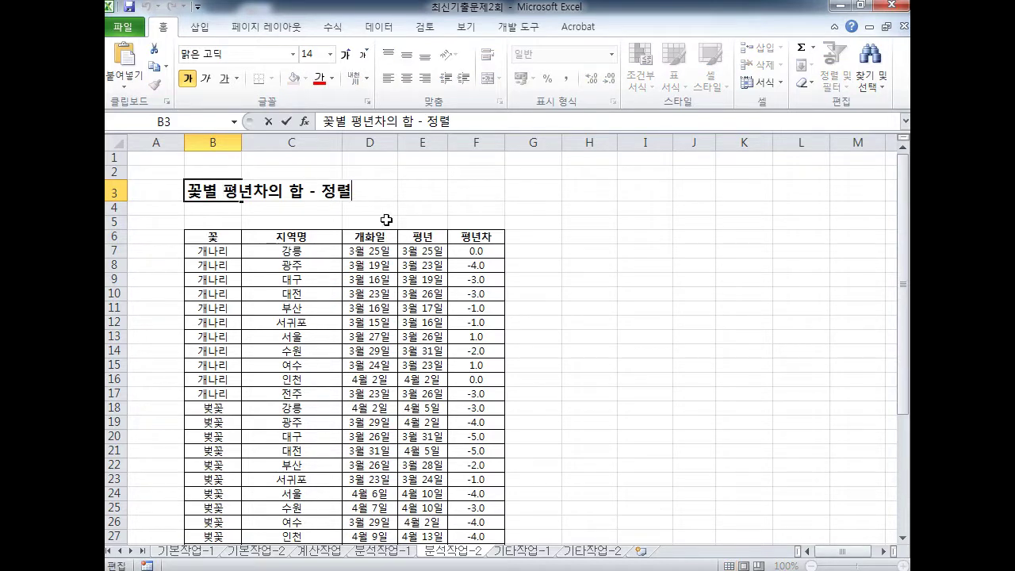
key(ctrl+2)
key(e)
mouse_move(338, 182)
mouse_down()
mouse_move(338, 146)
mouse_move(196, 178)
mouse_move(211, 169)
mouse_up()
drag(182, 202, 219, 203)
key(Escape)
text(꼬)
text( 내림차순)
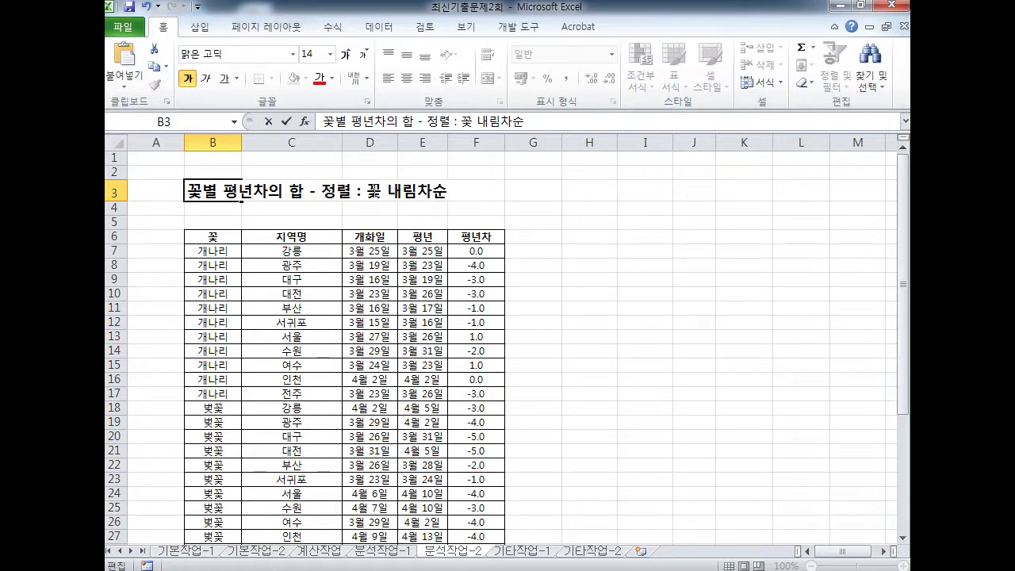
text(렬)
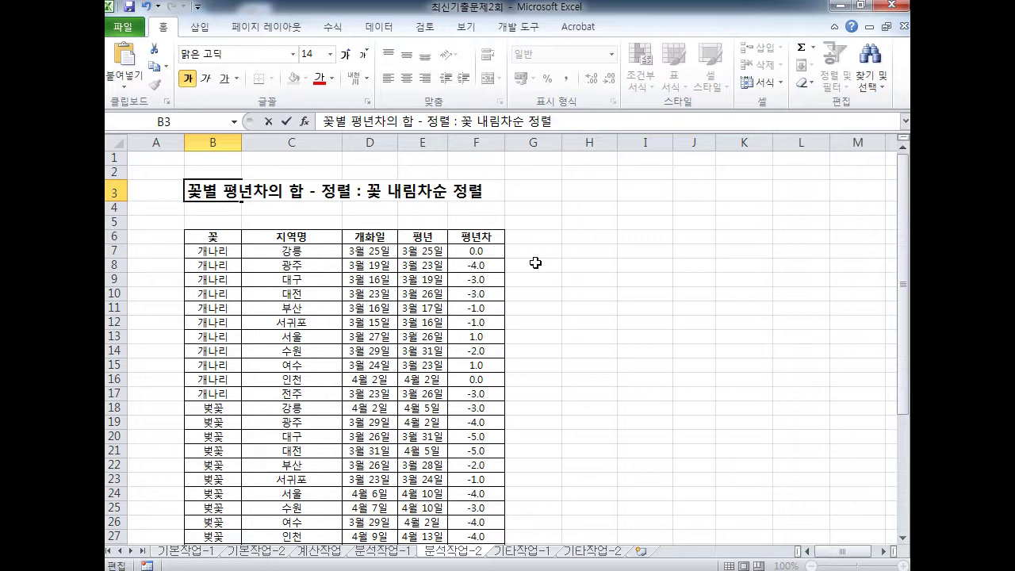
key(BackSpace)
key(BackSpace)
key(BackSpace)
click(456, 305)
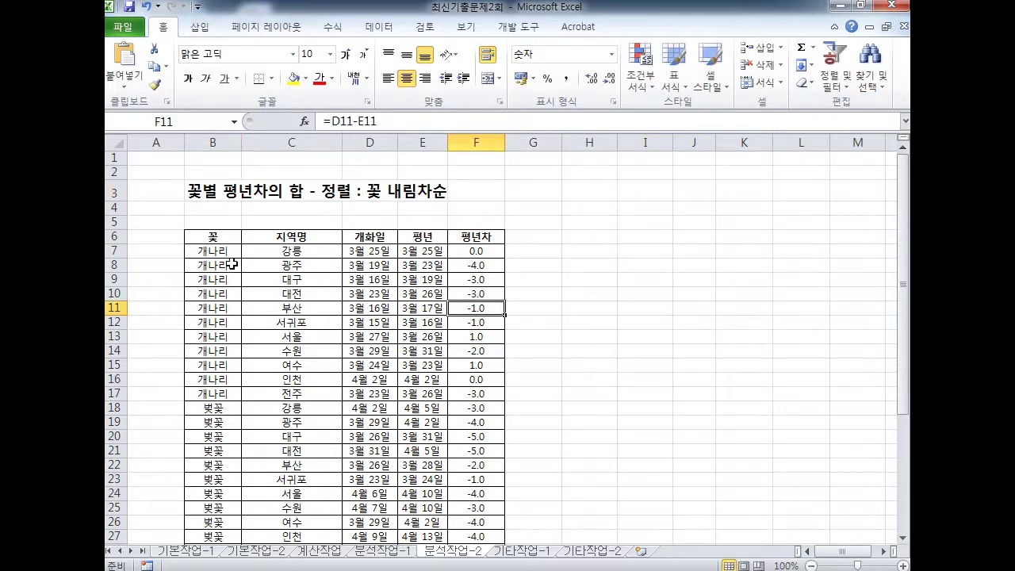
- Sort the table by the 꽃 column in descending order
click(225, 240)
mouse_move(232, 256)
mouse_down()
mouse_move(208, 255)
mouse_move(236, 230)
mouse_move(219, 252)
mouse_up()
drag(212, 201, 213, 568)
mouse_move(227, 250)
mouse_down()
mouse_move(205, 249)
mouse_move(215, 253)
mouse_up()
drag(209, 291, 215, 326)
drag(213, 244, 192, 548)
mouse_move(211, 252)
mouse_down()
mouse_move(224, 251)
mouse_move(213, 218)
mouse_move(219, 246)
mouse_move(174, 237)
mouse_up()
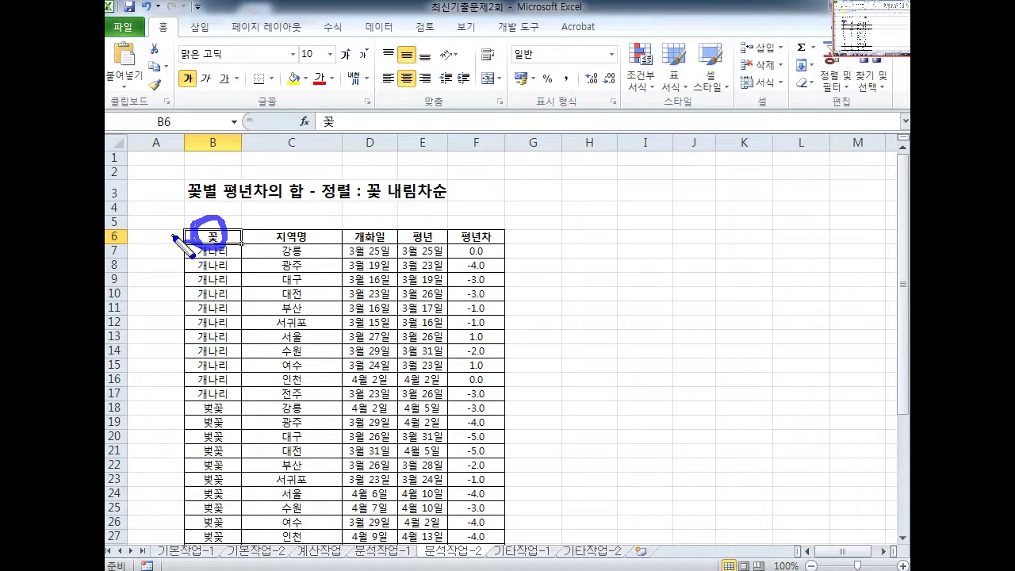
mouse_move(222, 226)
mouse_down()
mouse_move(329, 96)
mouse_move(360, 34)
mouse_up()
mouse_move(359, 34)
mouse_down()
mouse_move(344, 39)
mouse_move(373, 59)
mouse_move(357, 25)
mouse_move(397, 40)
mouse_move(421, 198)
mouse_move(492, 158)
mouse_move(491, 123)
mouse_move(508, 139)
mouse_up()
click(381, 27)
drag(483, 143, 508, 113)
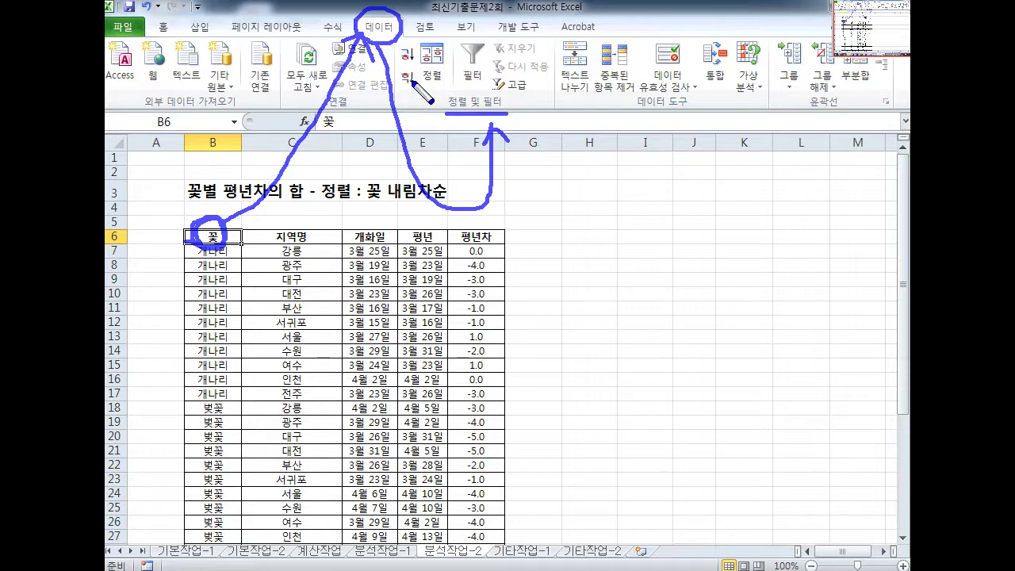
mouse_move(413, 90)
mouse_down()
mouse_move(399, 76)
mouse_move(416, 69)
mouse_move(401, 86)
mouse_move(416, 89)
mouse_up()
key(Escape)
click(409, 81)
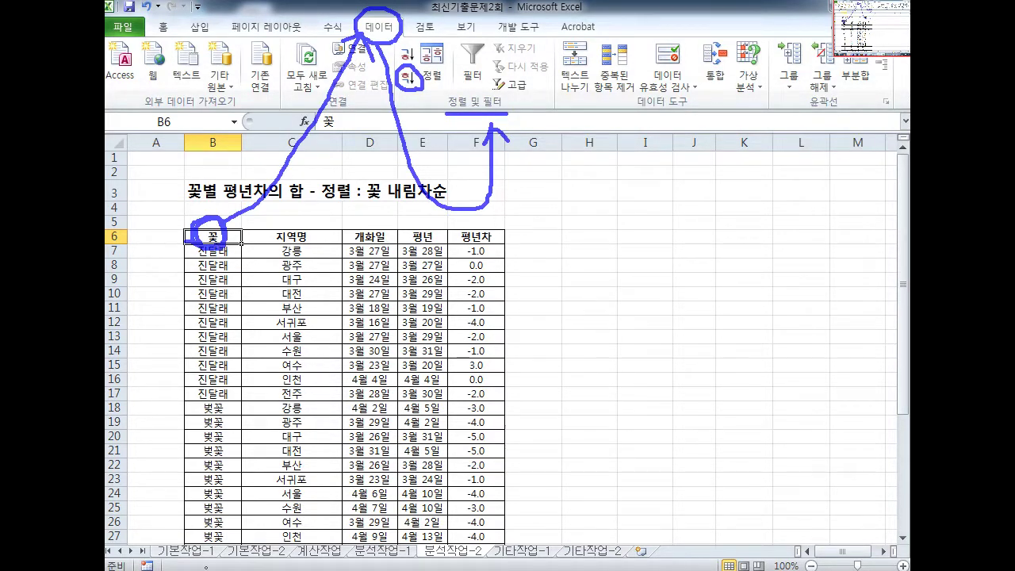
key(Escape)
key(ctrl+2)
key(e)
mouse_move(228, 255)
mouse_down()
mouse_move(205, 220)
mouse_move(231, 256)
mouse_move(348, 175)
mouse_move(374, 40)
mouse_move(365, 60)
mouse_move(394, 41)
mouse_move(385, 14)
mouse_move(420, 59)
mouse_move(730, 262)
mouse_move(823, 121)
mouse_move(844, 141)
mouse_move(806, 123)
mouse_move(857, 110)
mouse_move(843, 89)
mouse_move(865, 26)
mouse_move(889, 89)
mouse_up()
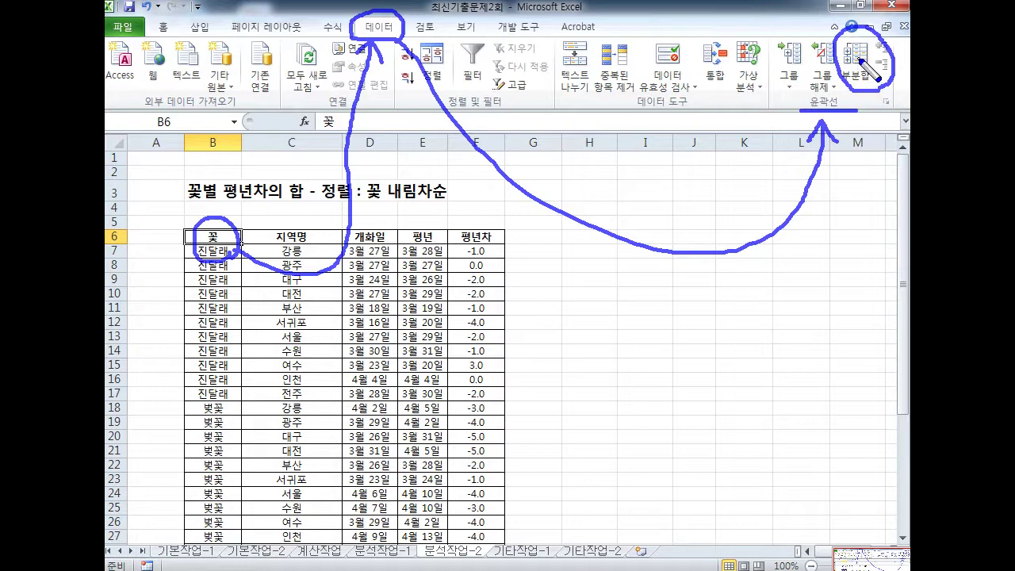
key(Escape)
- Add subtotals to the table, grouped by 꽃, using the 합계 function on the 평년차 column
click(864, 65)
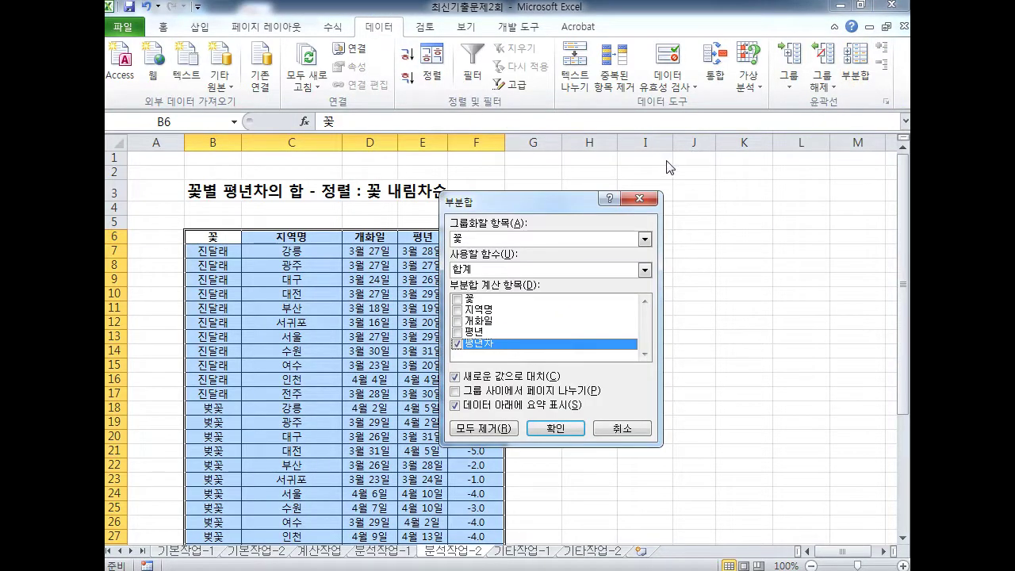
drag(570, 200, 650, 223)
key(ctrl+2)
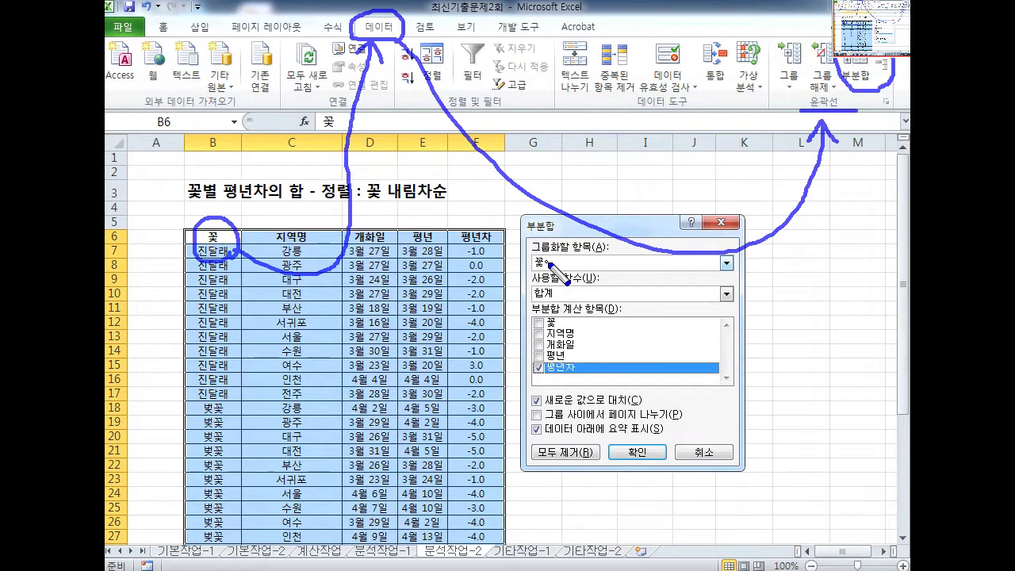
drag(530, 257, 600, 256)
key(ctrl+z)
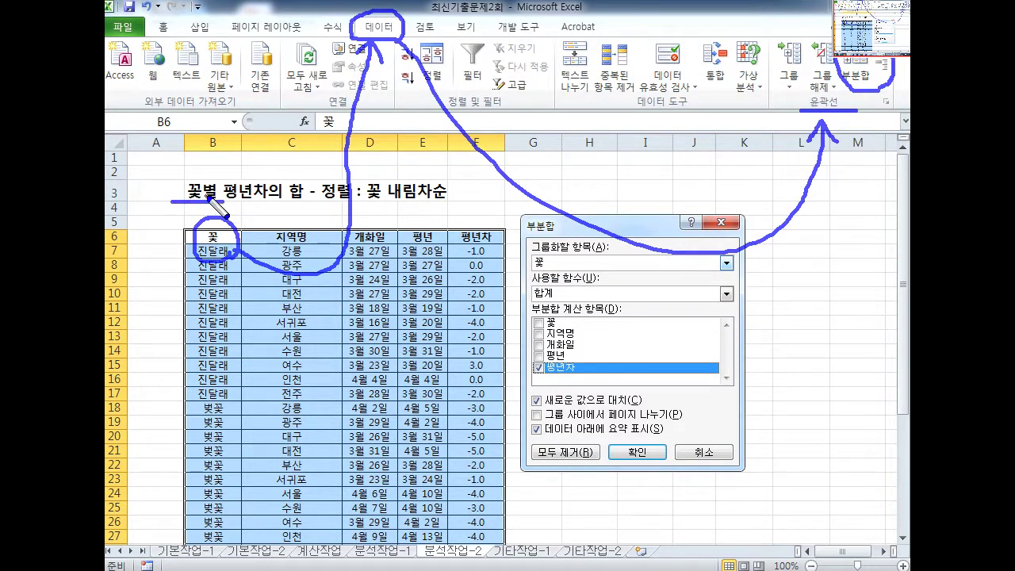
drag(532, 282, 596, 281)
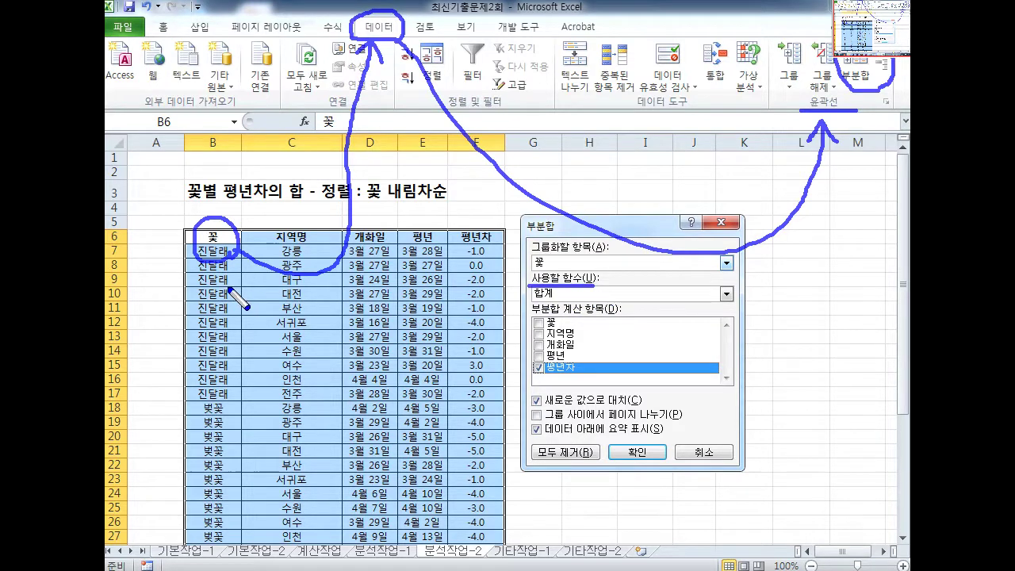
mouse_move(198, 253)
mouse_down()
mouse_move(183, 366)
mouse_move(197, 395)
mouse_move(525, 410)
mouse_up()
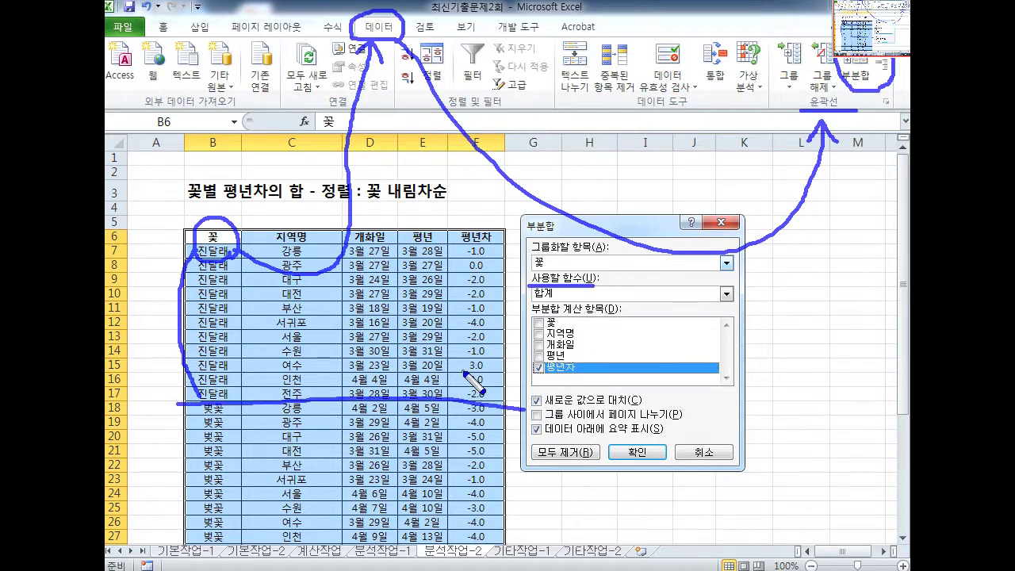
key(ctrl+z)
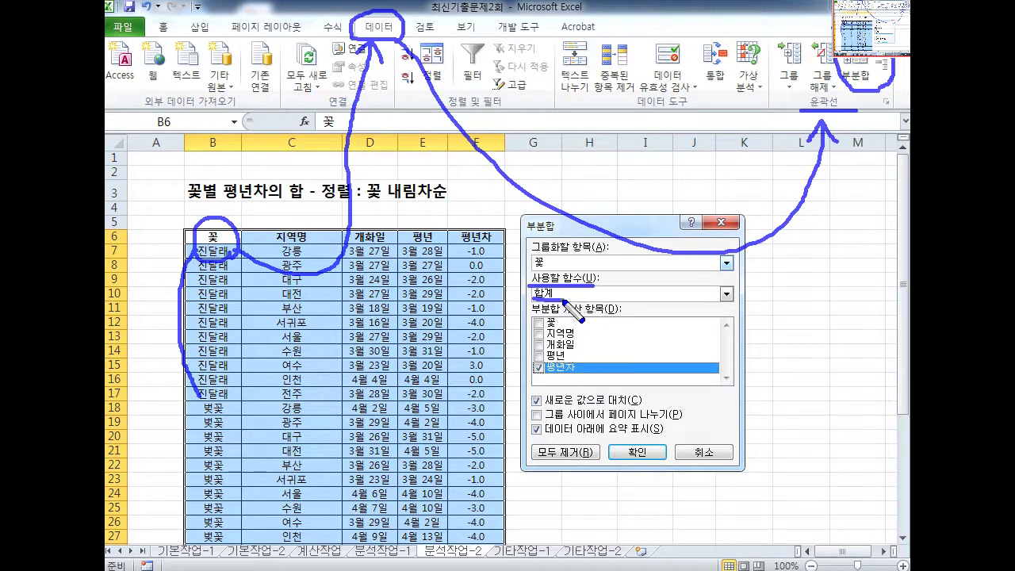
key(ctrl+z)
mouse_move(530, 300)
mouse_down()
mouse_move(552, 300)
mouse_move(532, 295)
mouse_move(577, 278)
mouse_move(554, 306)
mouse_move(527, 282)
mouse_move(568, 292)
mouse_move(523, 297)
mouse_move(488, 337)
mouse_move(508, 363)
mouse_move(527, 365)
mouse_move(519, 373)
mouse_move(587, 379)
mouse_up()
key(ctrl+z)
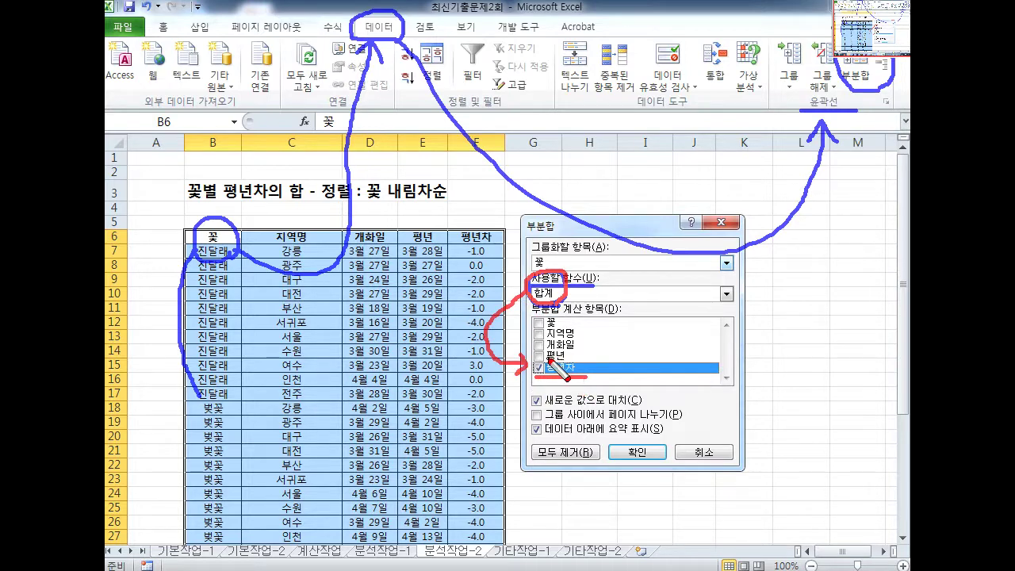
drag(591, 373, 651, 454)
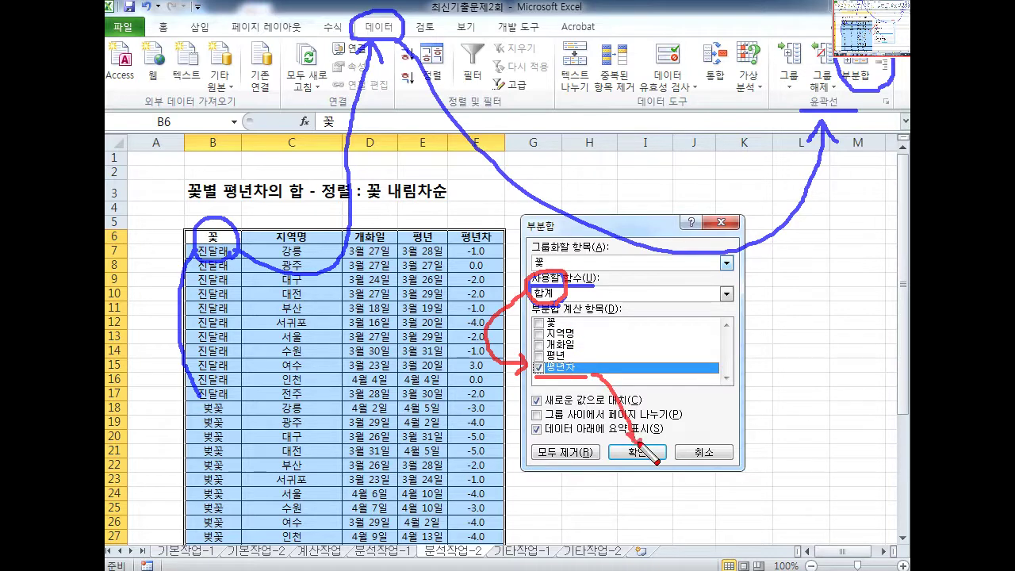
key(Escape)
click(650, 453)
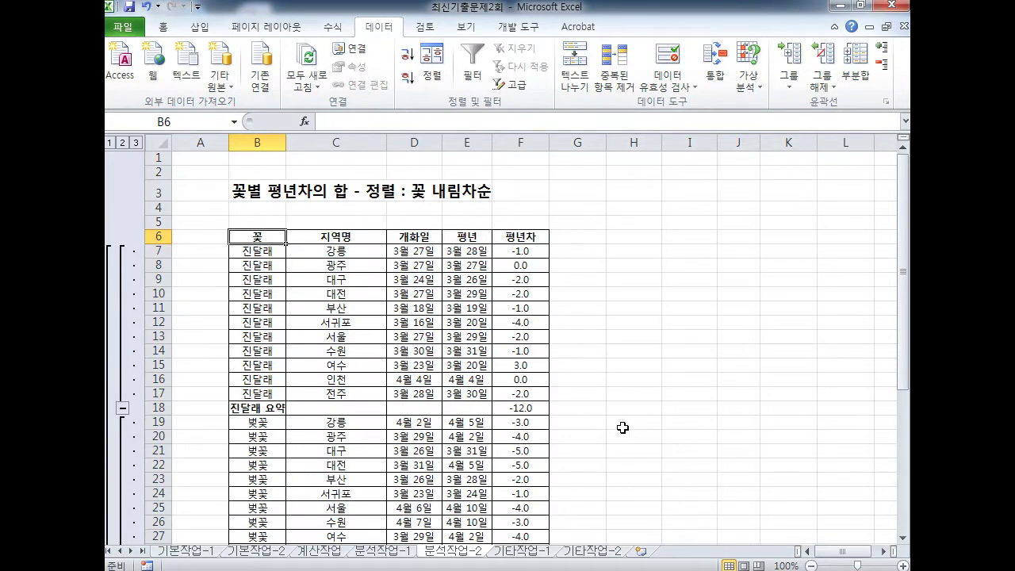
- Examine the 평년차 subtotal rows below the 진달래 and 벚꽃 groups
scroll(622, 428, down, 1)
key(ctrl+2)
mouse_move(237, 196)
mouse_down()
mouse_move(226, 286)
mouse_move(244, 346)
mouse_up()
mouse_move(265, 370)
mouse_down()
mouse_move(291, 355)
mouse_move(280, 370)
mouse_up()
key(ctrl+z)
key(ctrl+z)
mouse_move(287, 367)
mouse_down()
mouse_move(593, 368)
mouse_move(542, 355)
mouse_up()
mouse_move(232, 391)
mouse_down()
mouse_move(248, 515)
mouse_move(562, 538)
mouse_up()
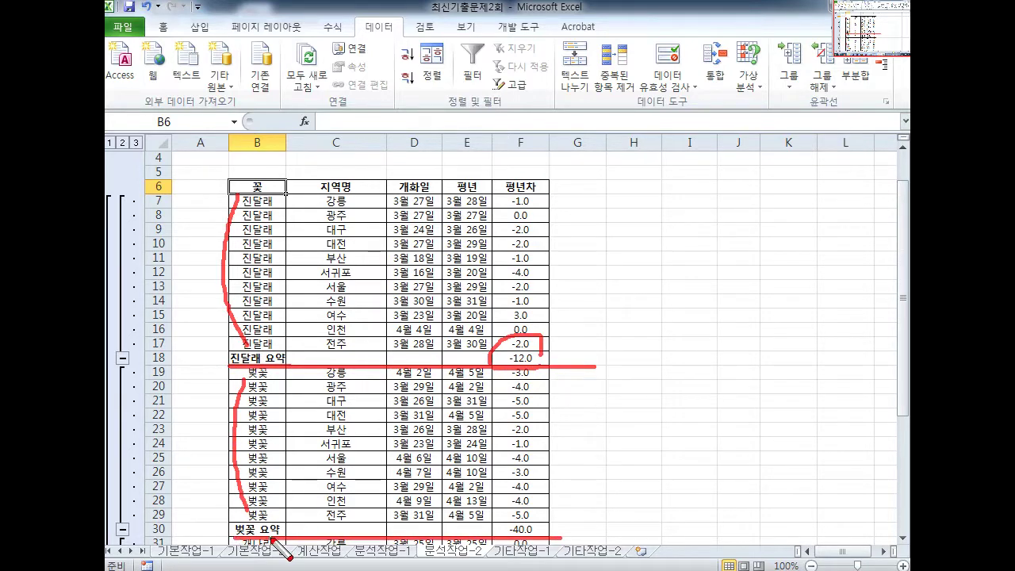
mouse_move(530, 520)
mouse_down()
mouse_move(508, 546)
mouse_move(542, 525)
mouse_up()
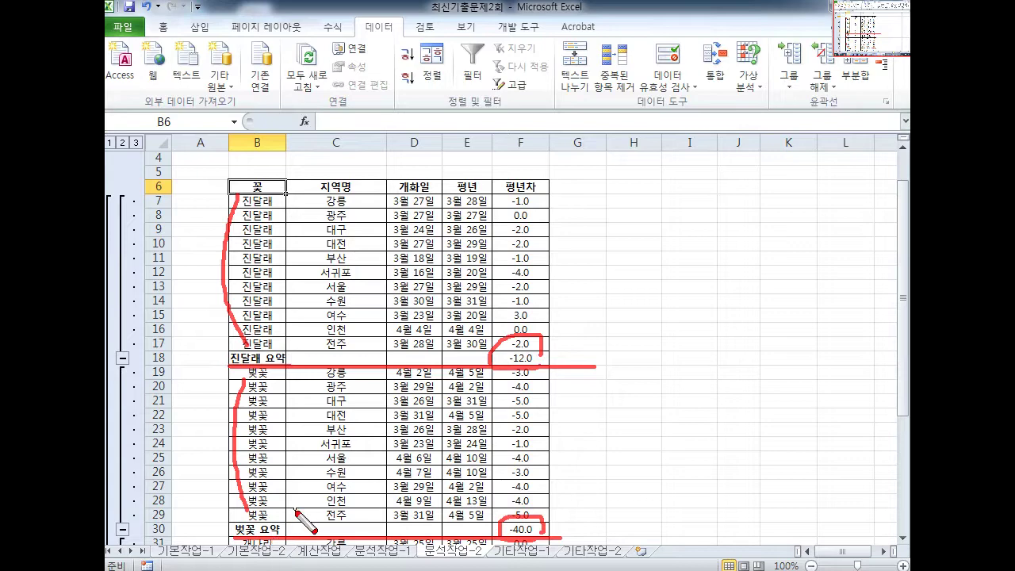
key(Escape)
scroll(381, 411, up, 1)
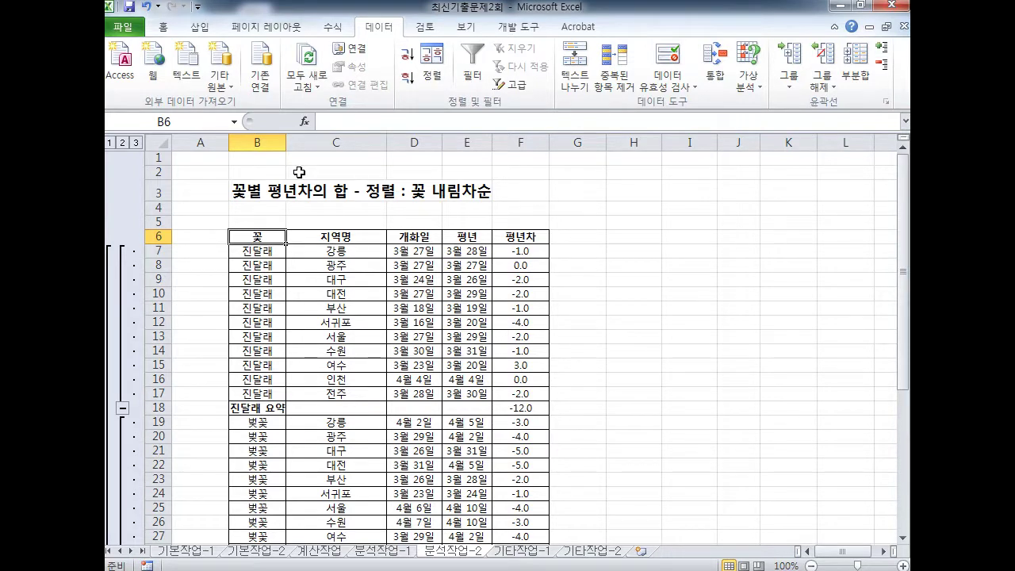
- Insert ", 지역명의 평년 개수" after 합 in the heading in cell B3
double_click(232, 191)
drag(231, 191, 514, 208)
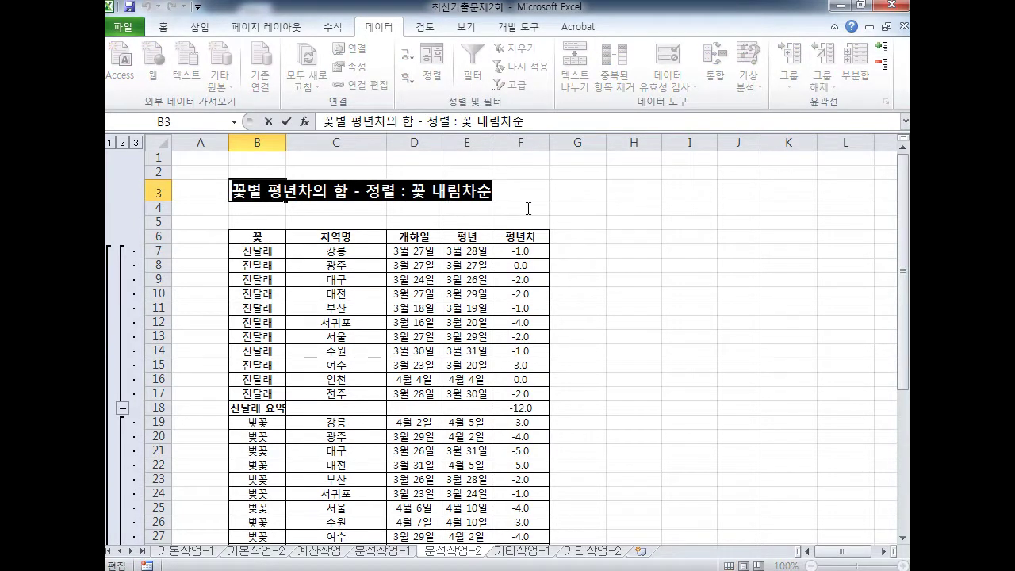
click(493, 194)
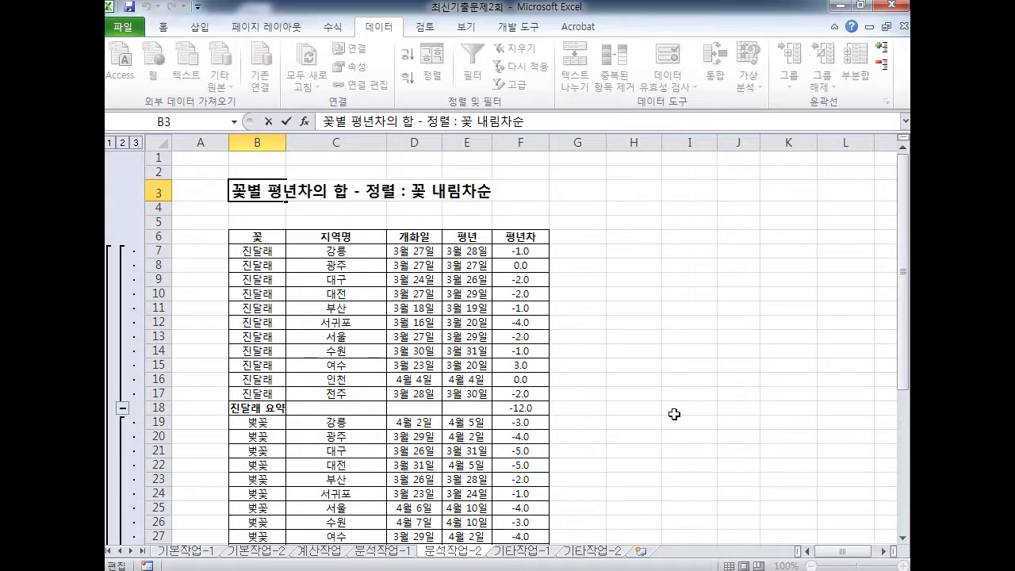
scroll(476, 475, down, 1)
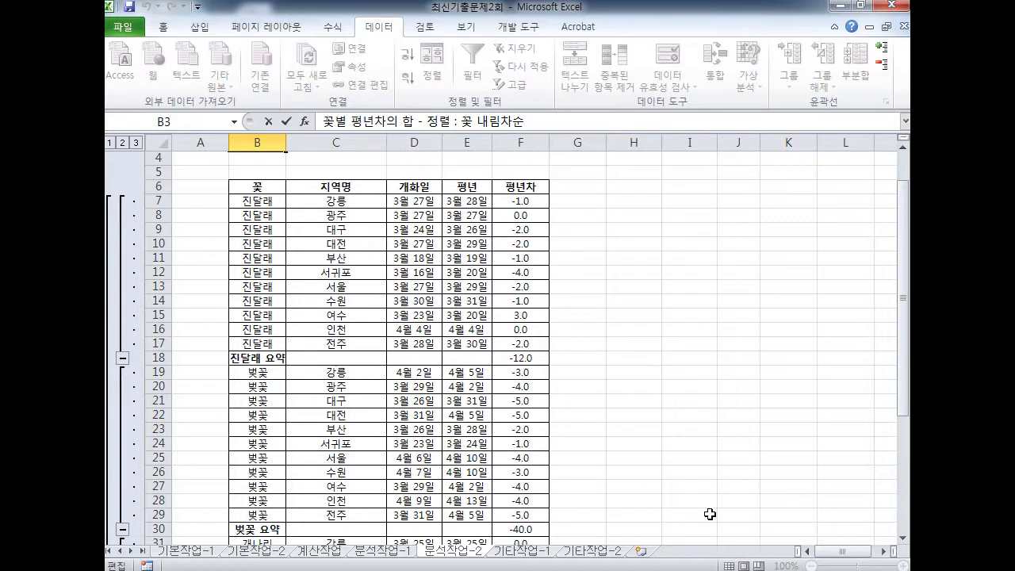
scroll(710, 514, up, 1)
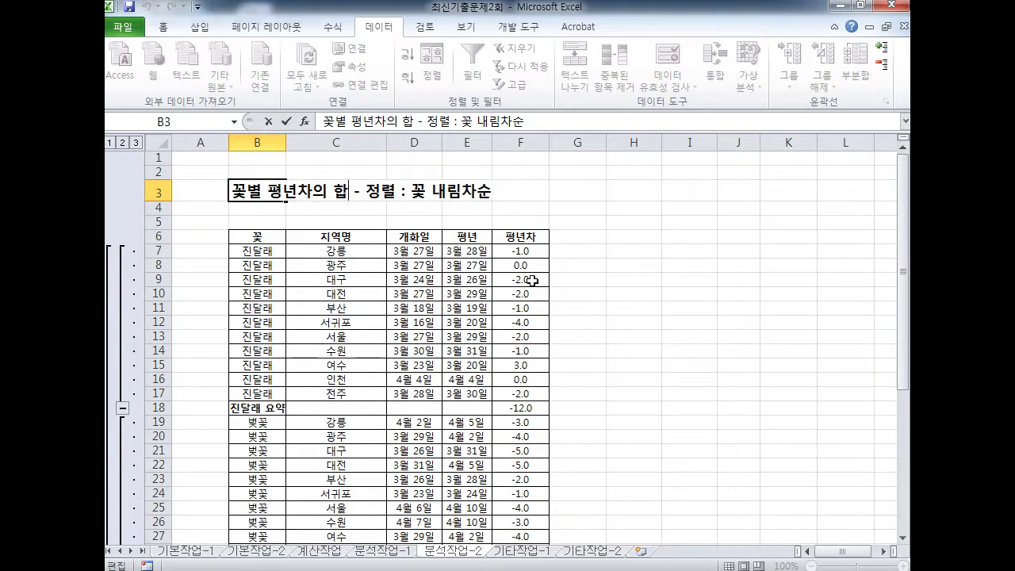
text(, )
text(WL)
key(BackSpace)
key(BackSpace)
text(지역)
text(명의 )
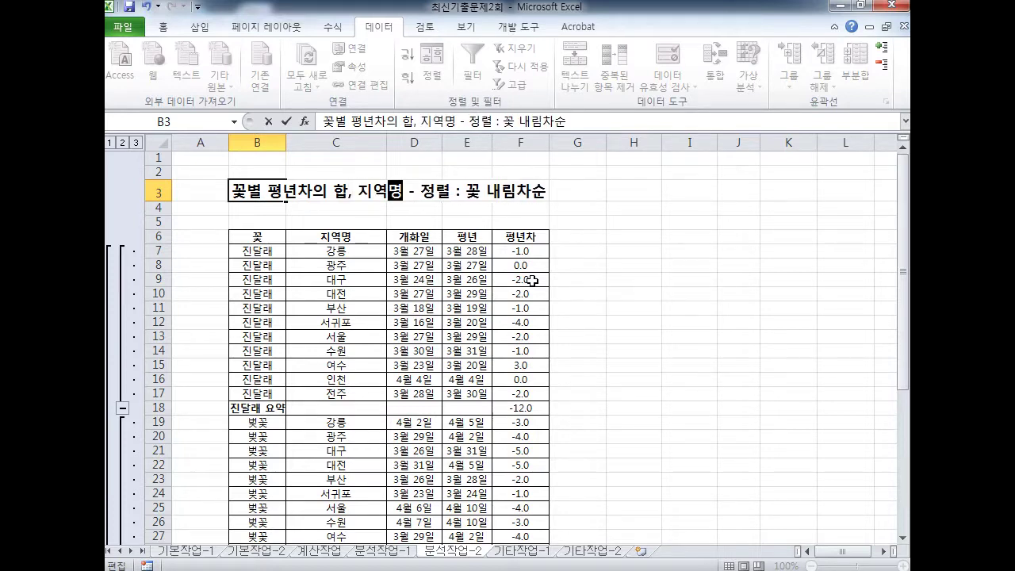
text(개수)
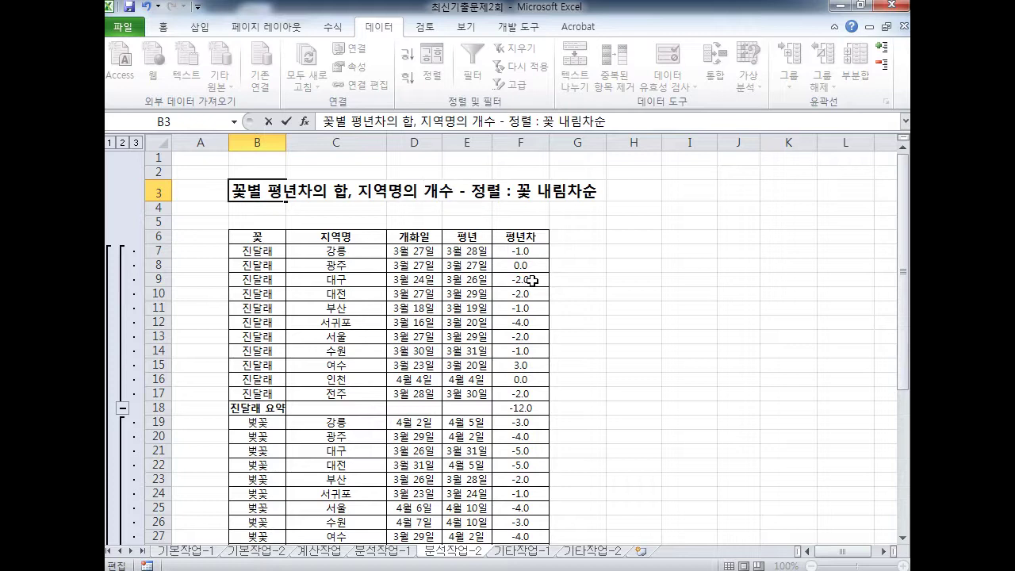
text(ㅍ)
text(년)
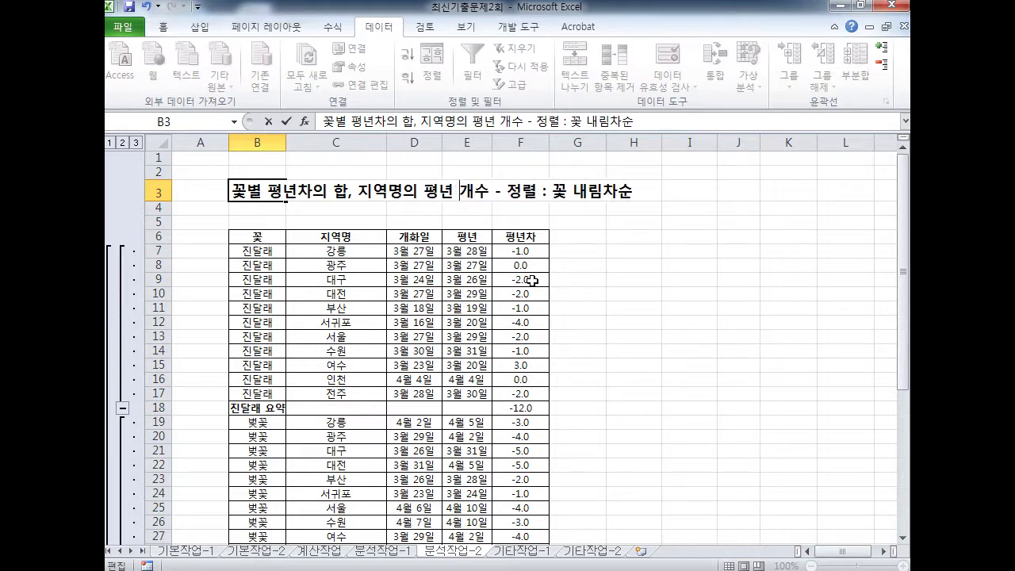
- Append ", 지역명 오름차순" to the end of the heading in cell B3
drag(559, 187, 636, 189)
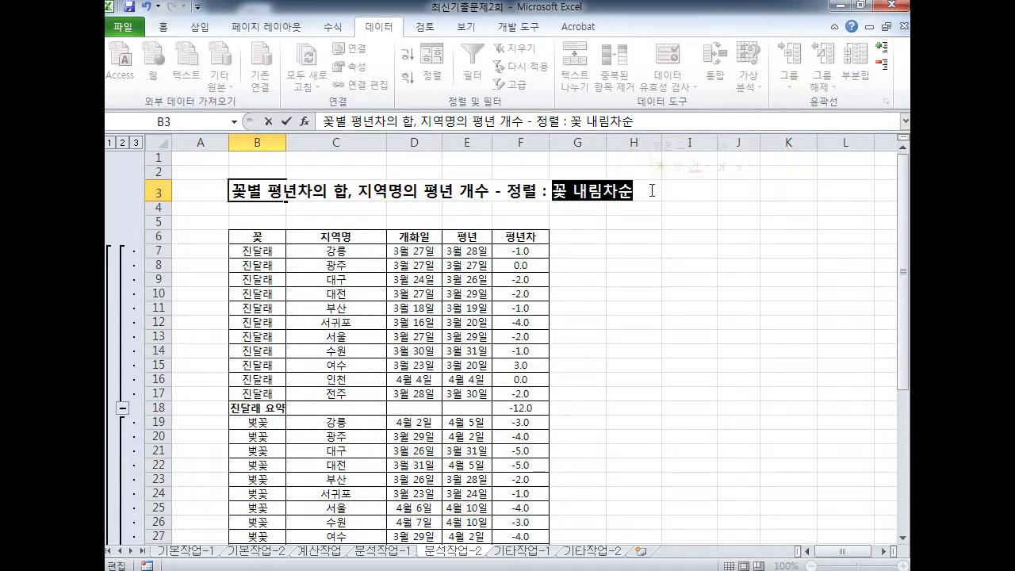
click(651, 191)
text(, 지역)
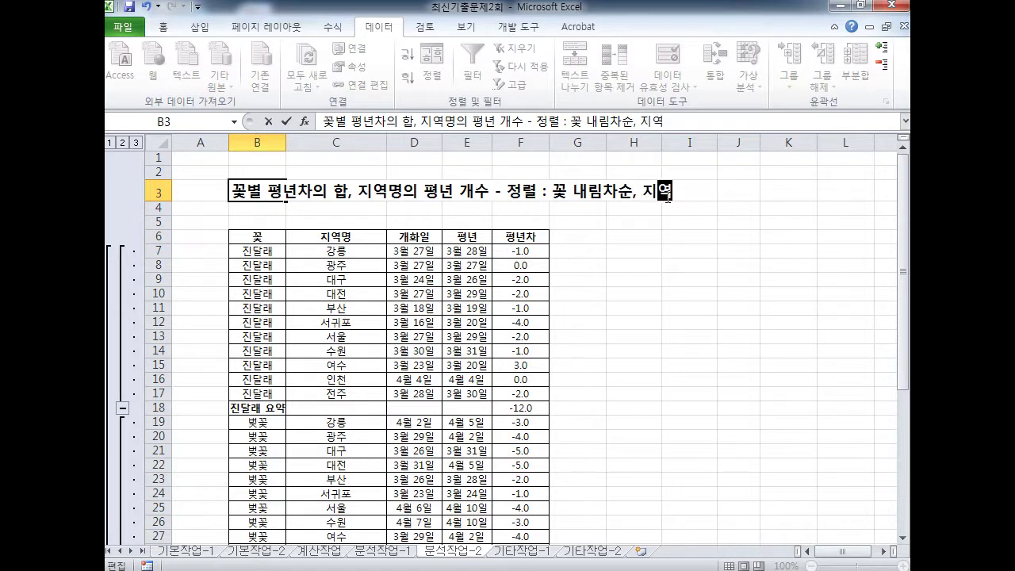
text(명으)
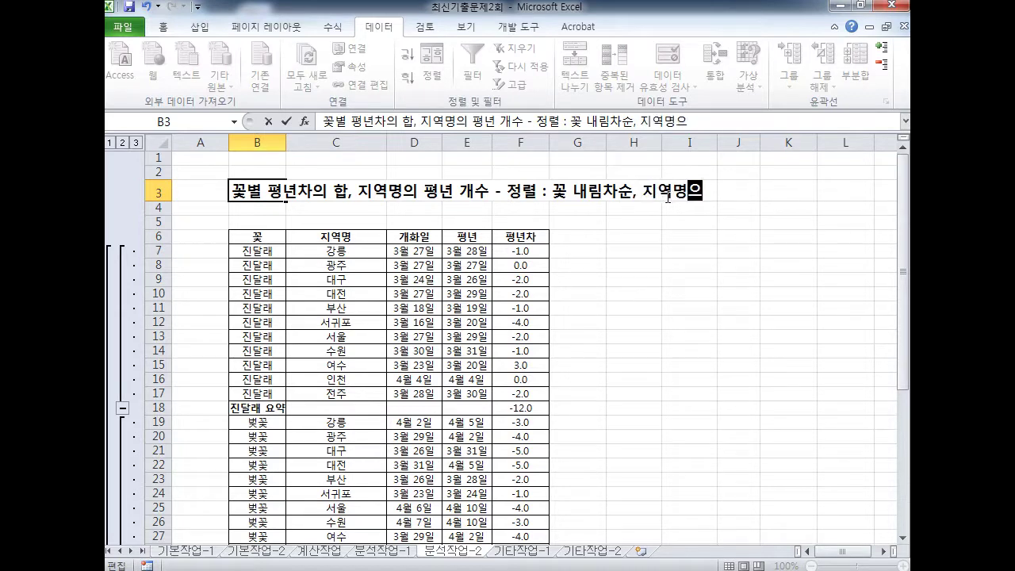
text( 오름)
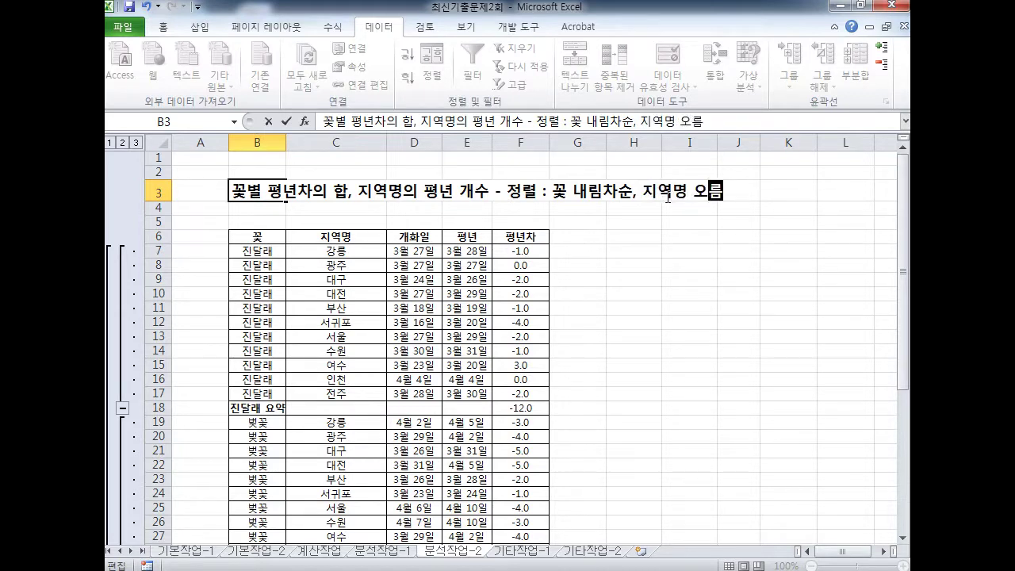
text(ㅊㅏ순)
key(ctrl+Return)
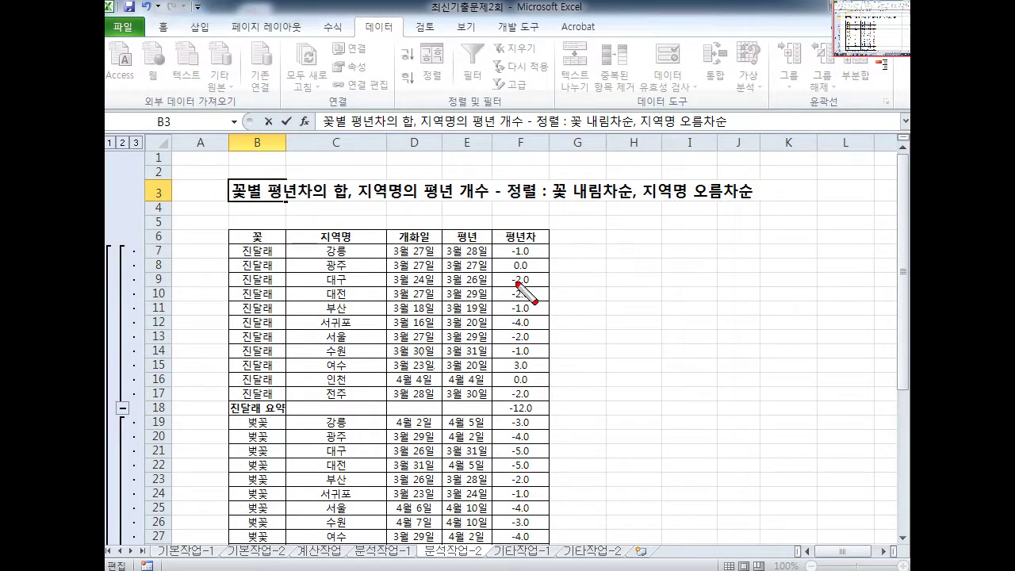
mouse_move(500, 209)
mouse_down()
mouse_move(779, 209)
mouse_move(503, 181)
mouse_move(502, 164)
mouse_move(756, 169)
mouse_move(757, 246)
mouse_up()
drag(230, 209, 452, 208)
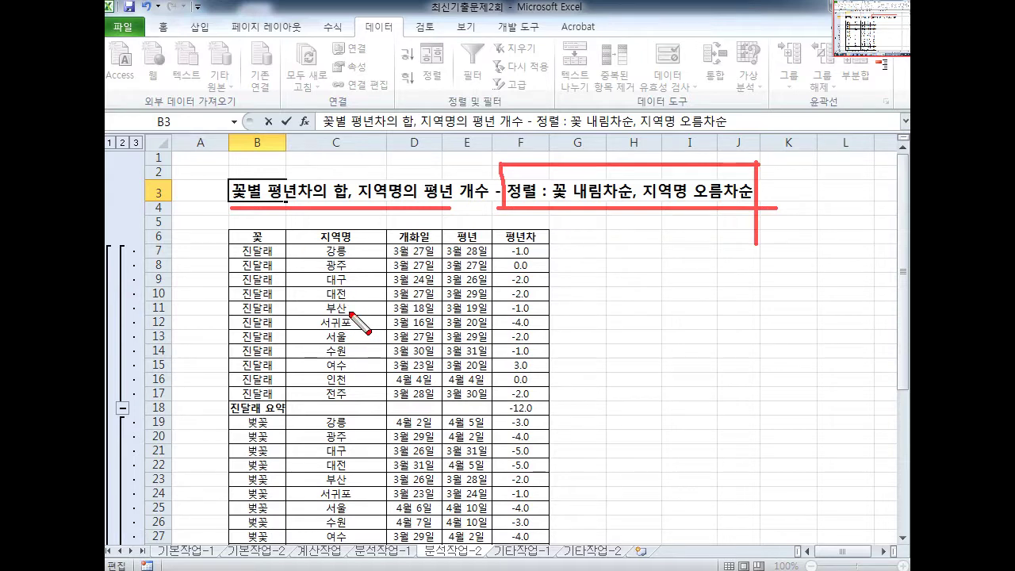
key(Escape)
click(345, 299)
- Remove all subtotals from the flower bloom table
key(ctrl+2)
mouse_move(373, 317)
mouse_down()
mouse_move(301, 305)
mouse_move(374, 278)
mouse_move(383, 306)
mouse_up()
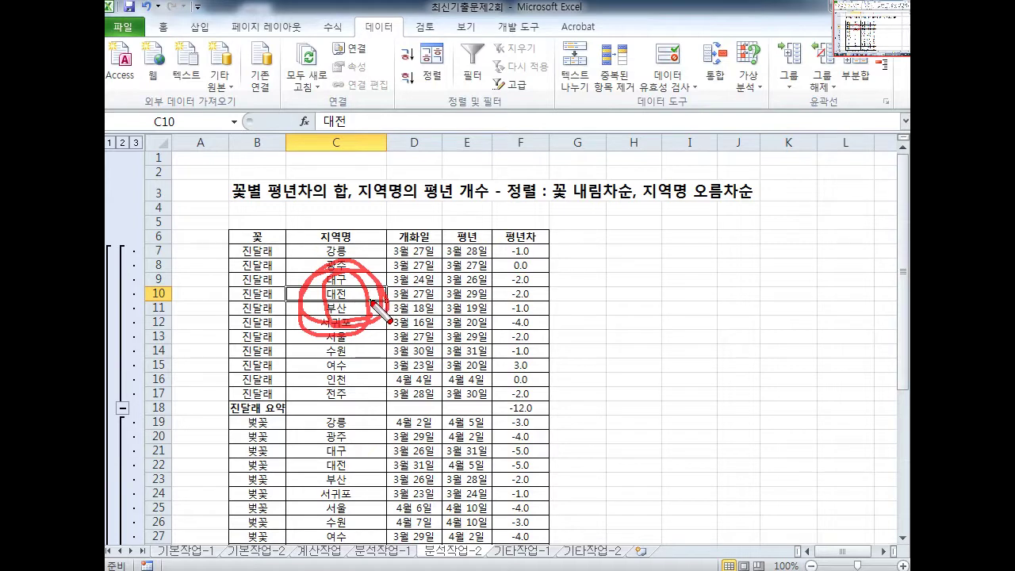
mouse_move(383, 316)
mouse_down()
mouse_move(460, 224)
mouse_move(391, 40)
mouse_up()
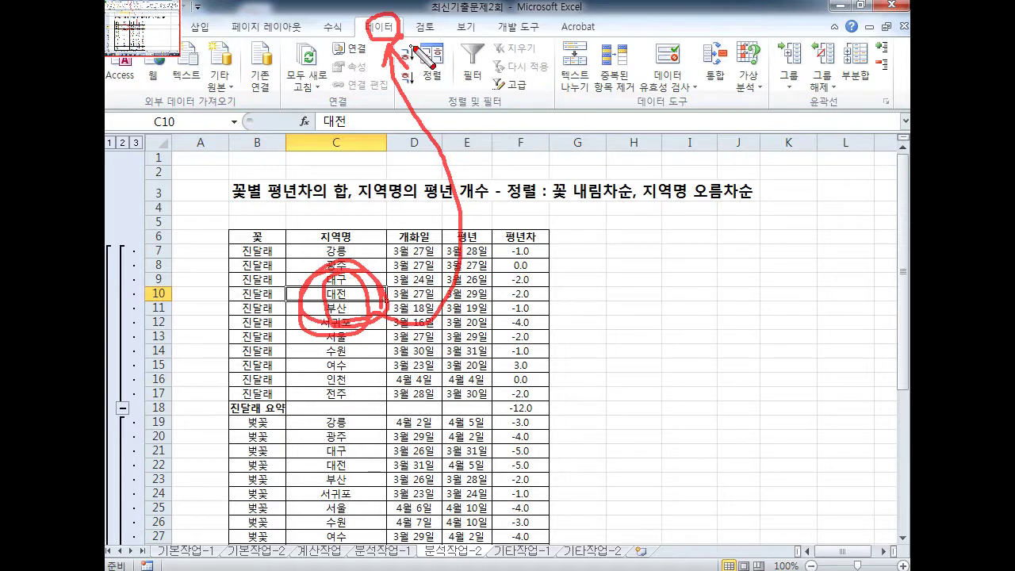
mouse_move(408, 43)
mouse_down()
mouse_move(734, 181)
mouse_move(807, 118)
mouse_move(814, 134)
mouse_up()
mouse_move(864, 93)
mouse_down()
mouse_move(883, 36)
mouse_move(876, 93)
mouse_up()
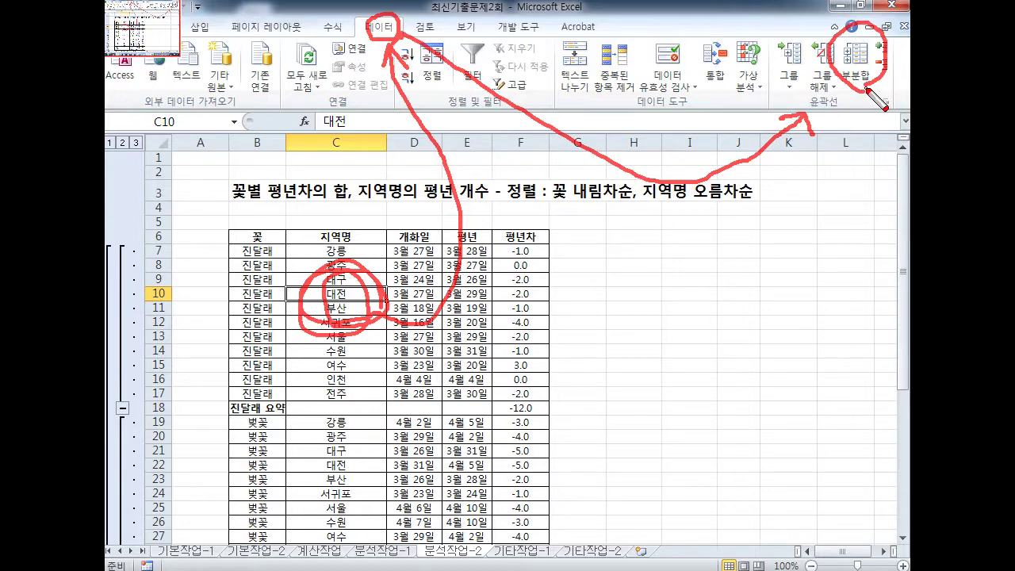
key(Escape)
click(861, 71)
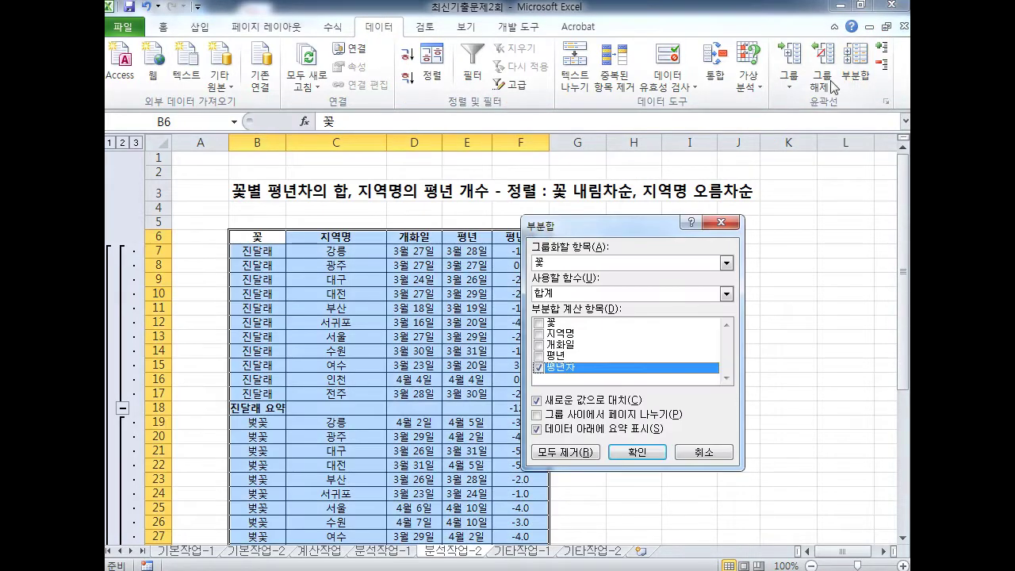
drag(575, 226, 575, 158)
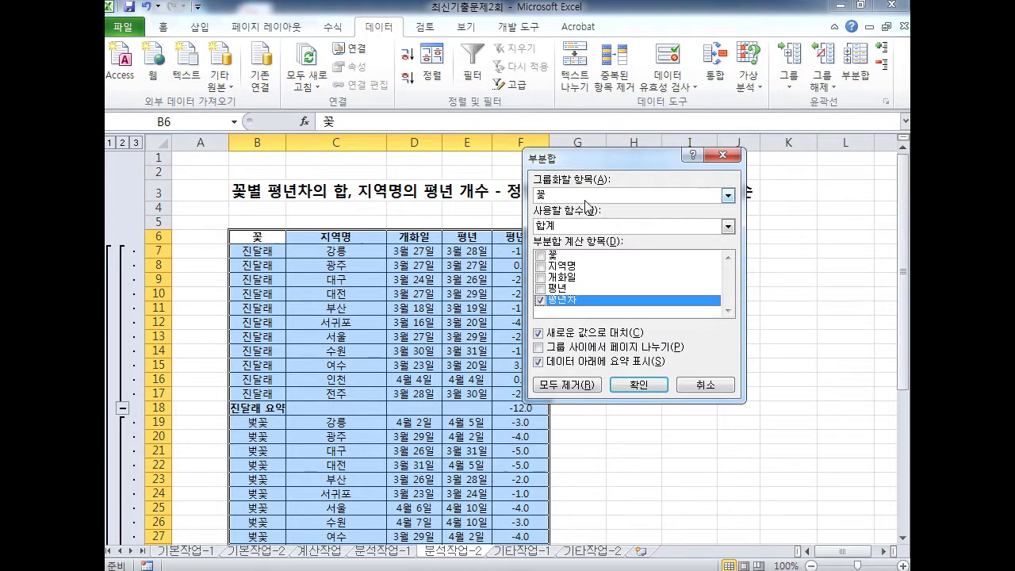
key(e)
mouse_move(561, 188)
mouse_down()
mouse_move(552, 144)
mouse_move(567, 366)
mouse_move(595, 381)
mouse_move(548, 425)
mouse_move(607, 349)
mouse_move(556, 431)
mouse_up()
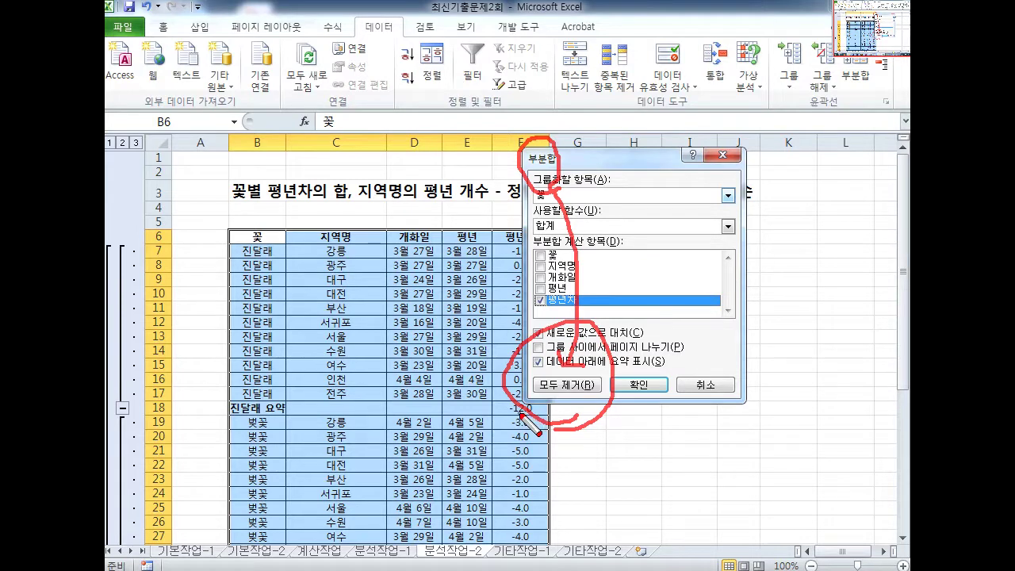
key(Escape)
click(568, 385)
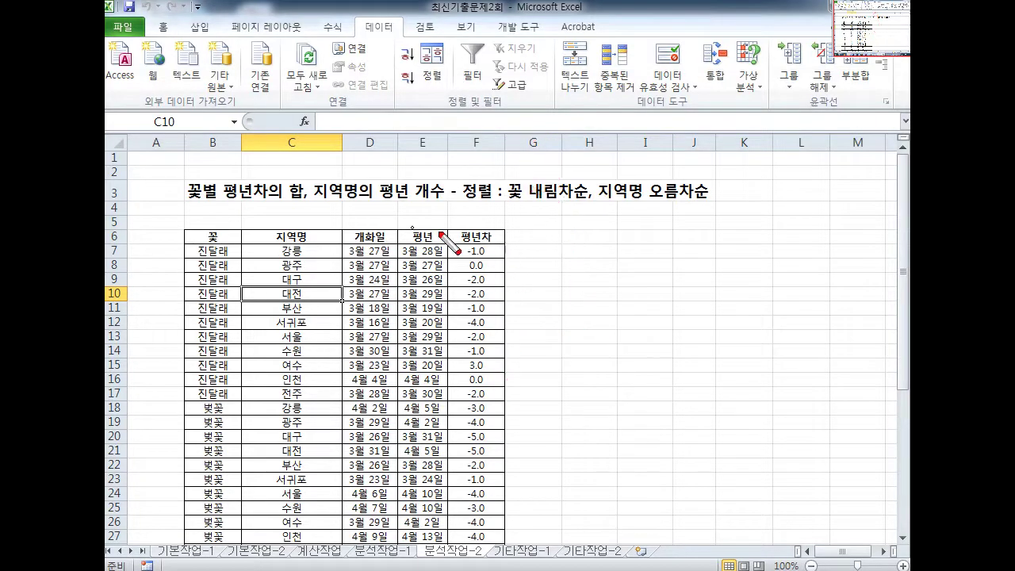
- Sort the ungrouped table by the 꽃 column in descending order
drag(455, 205, 711, 206)
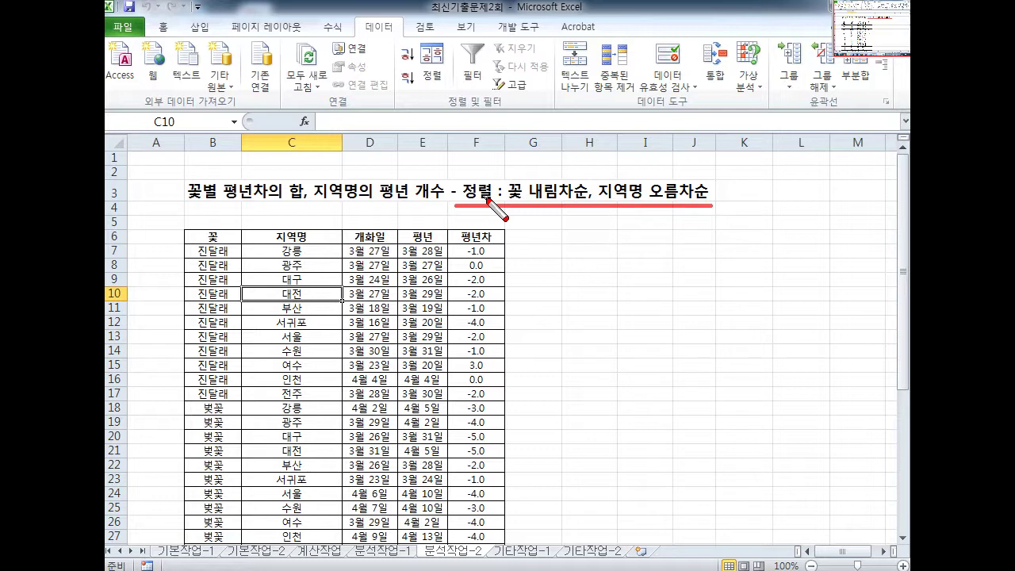
click(220, 238)
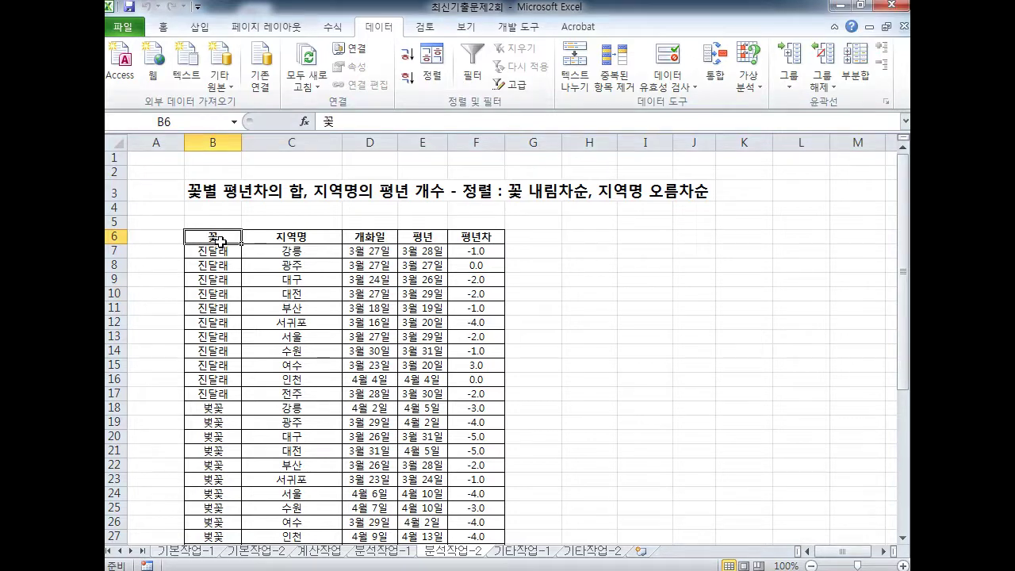
mouse_move(235, 231)
mouse_down()
mouse_move(325, 73)
mouse_move(354, 41)
mouse_move(381, 39)
mouse_move(377, 8)
mouse_move(465, 168)
mouse_move(460, 128)
mouse_move(484, 142)
mouse_up()
drag(441, 114, 523, 113)
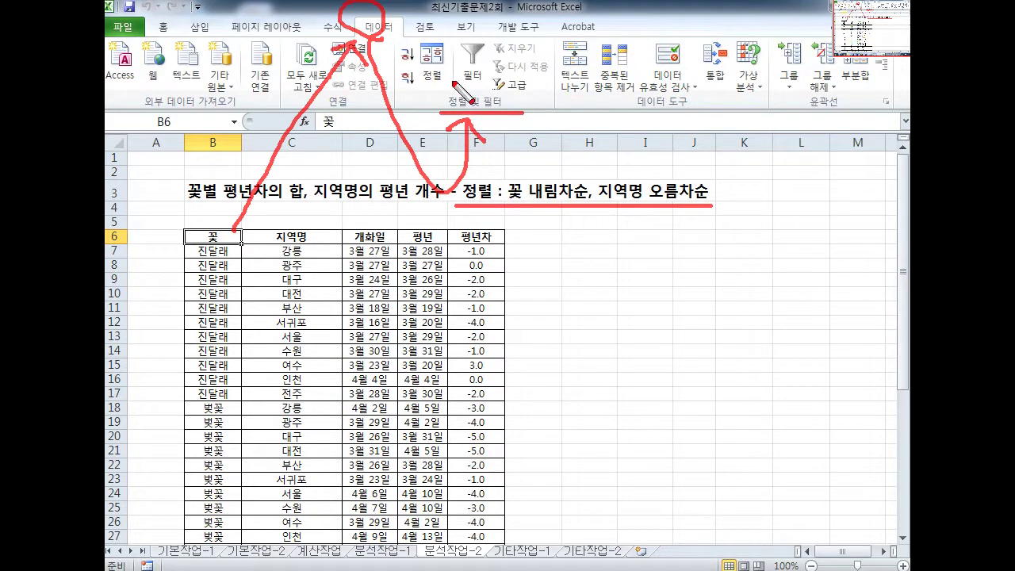
mouse_move(415, 62)
mouse_down()
mouse_move(399, 39)
mouse_move(422, 78)
mouse_move(395, 72)
mouse_move(419, 89)
mouse_move(406, 73)
mouse_up()
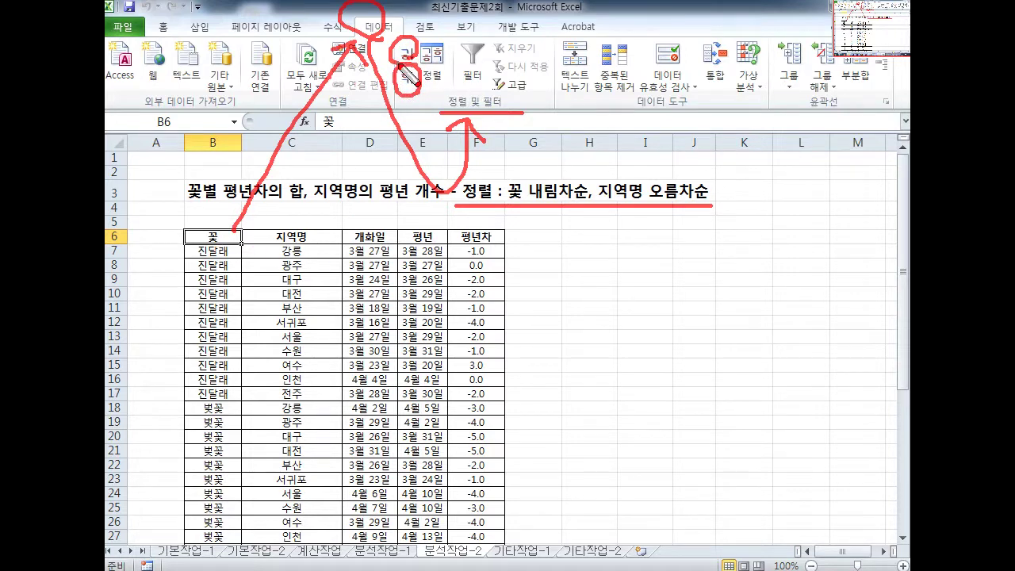
key(Escape)
click(407, 78)
- Try sorting the table by the 지역명 column alone in ascending order, and undo that sort
click(314, 236)
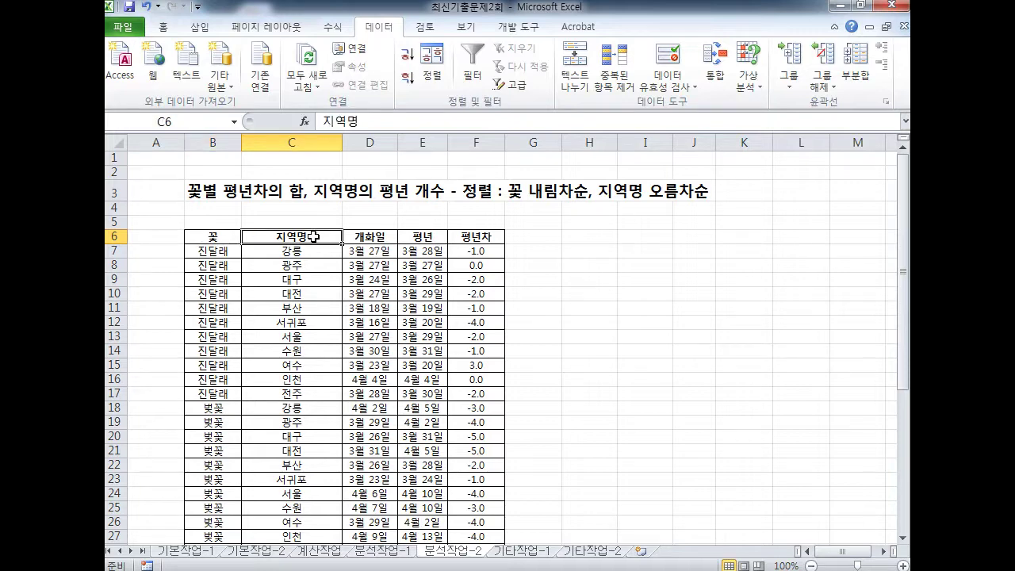
click(408, 56)
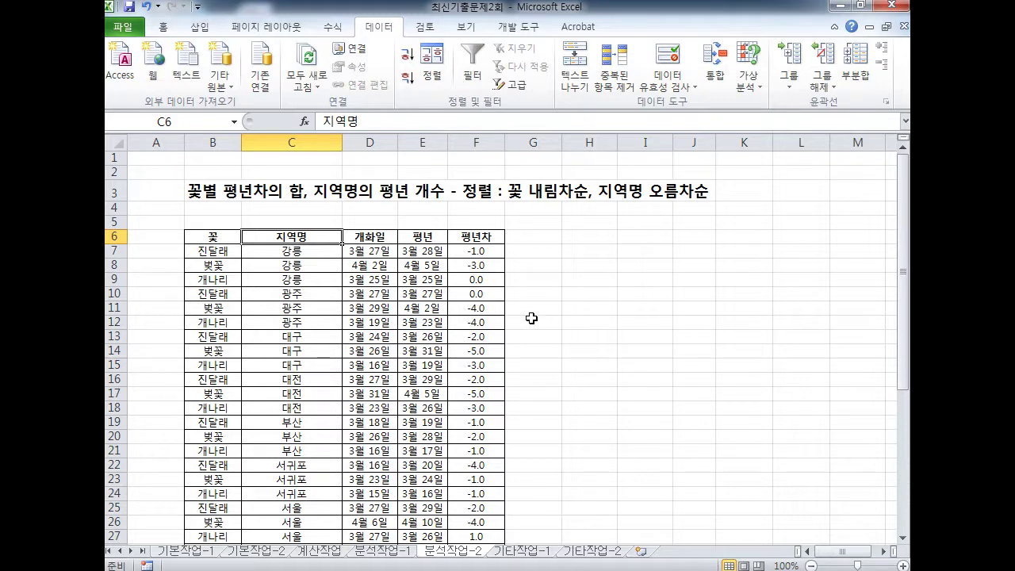
key(ctrl+2)
key(e)
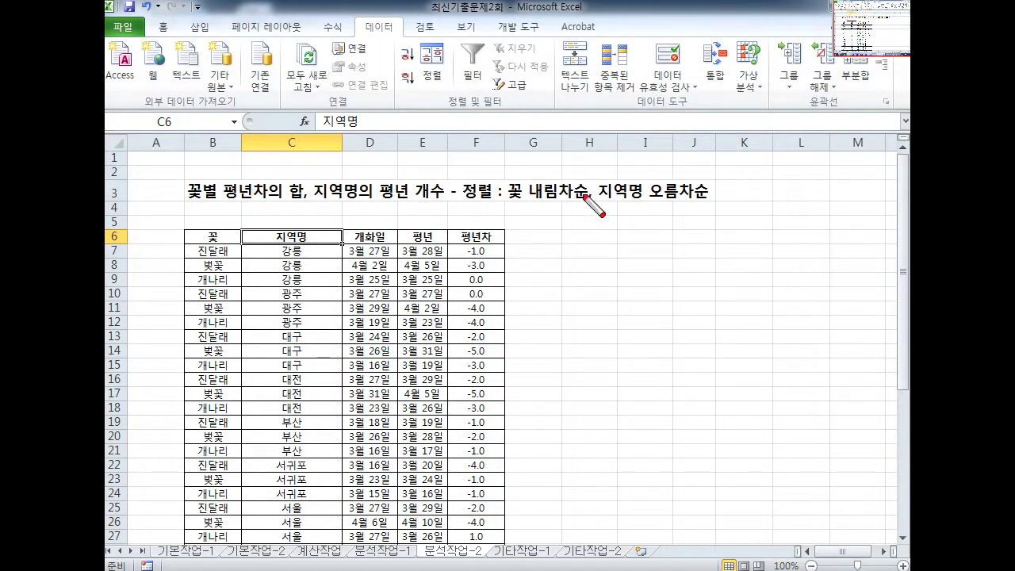
mouse_move(681, 209)
mouse_down()
mouse_move(653, 148)
mouse_move(663, 255)
mouse_move(317, 222)
mouse_move(339, 243)
mouse_up()
drag(212, 203, 211, 568)
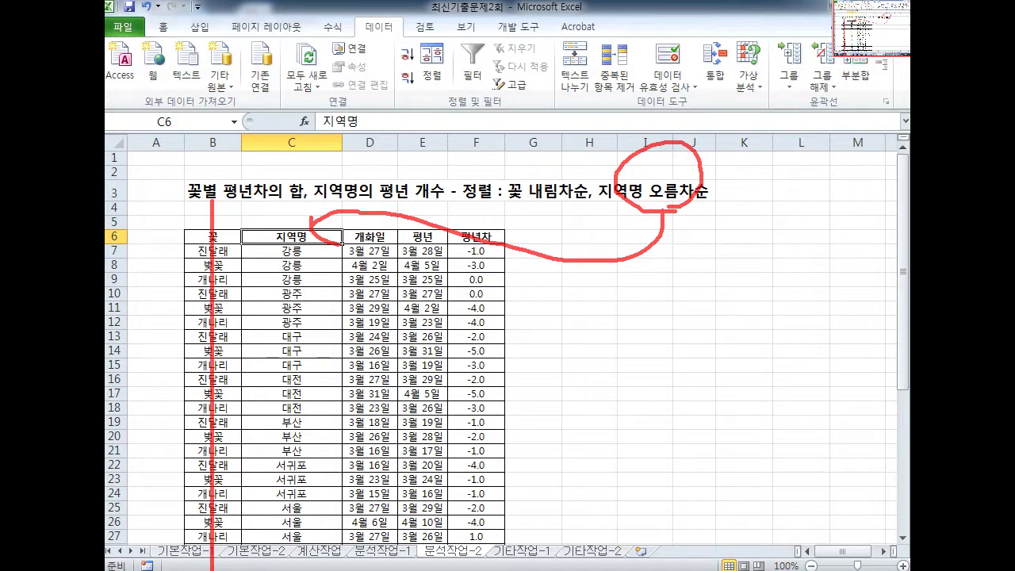
key(e)
drag(509, 202, 688, 201)
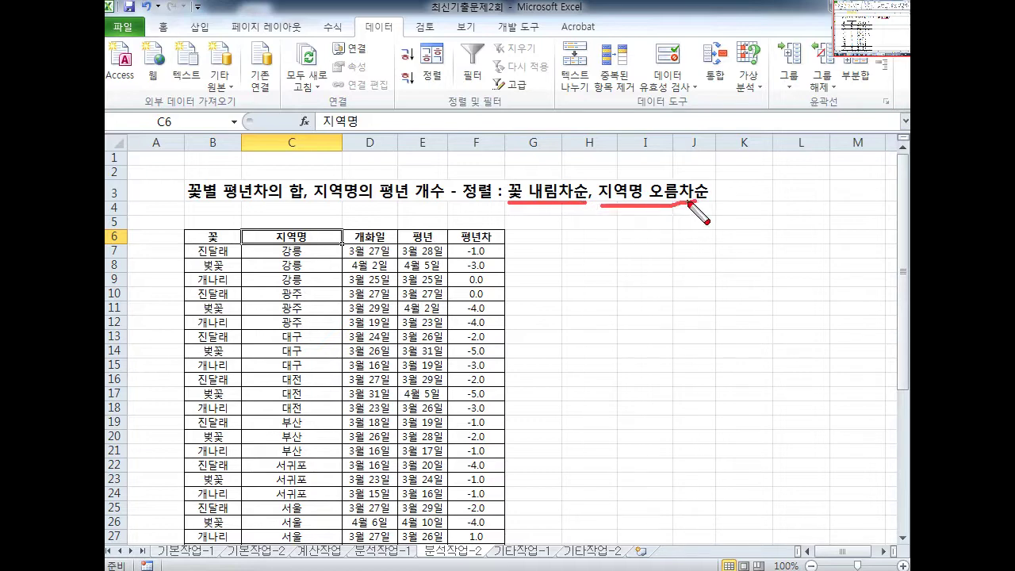
key(Escape)
key(ctrl+z)
key(ctrl+2)
drag(466, 207, 708, 206)
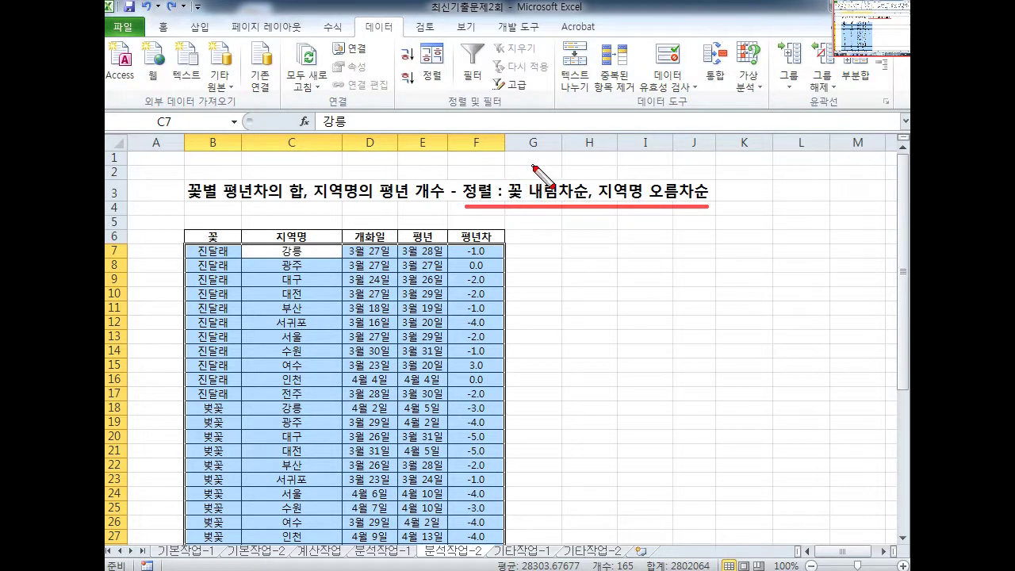
mouse_move(553, 172)
mouse_down()
mouse_move(591, 122)
mouse_move(617, 171)
mouse_up()
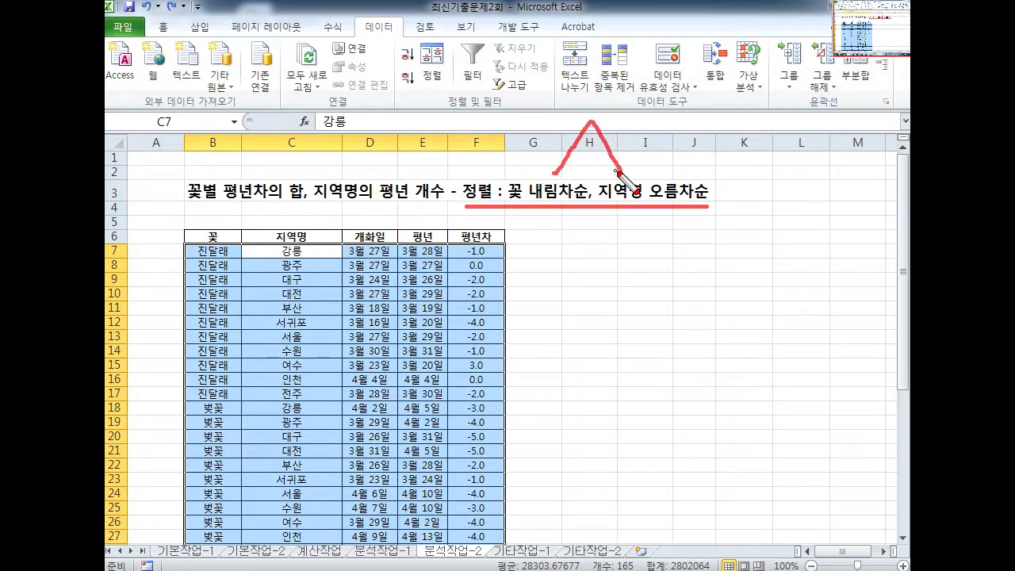
mouse_move(396, 44)
mouse_down()
mouse_move(414, 60)
mouse_move(402, 61)
mouse_up()
mouse_move(403, 68)
mouse_down()
mouse_move(420, 85)
mouse_move(406, 92)
mouse_up()
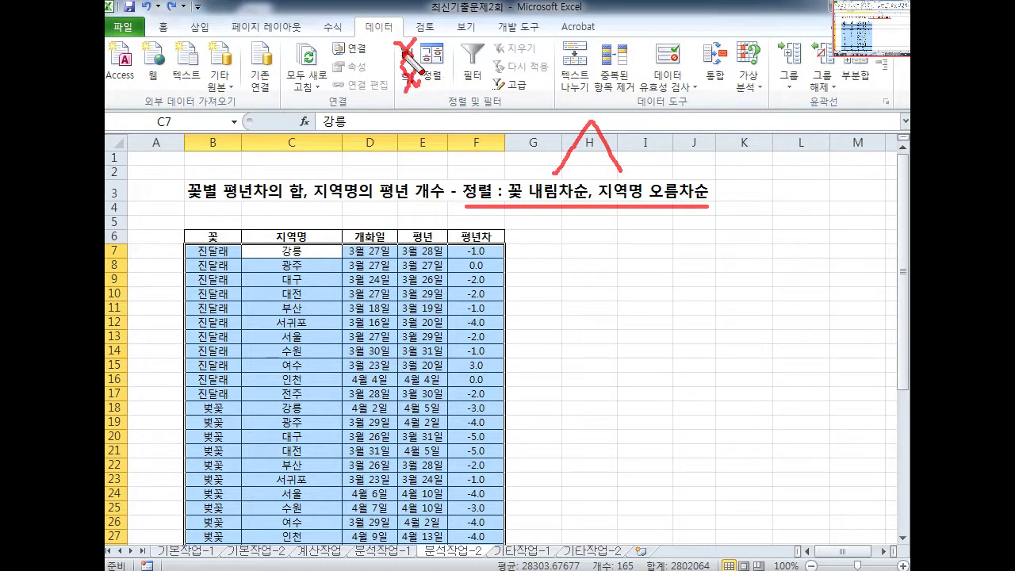
- Open the custom sort settings for the flower bloom table, keeping 꽃 in descending order as the first level
click(315, 297)
mouse_move(320, 307)
mouse_down()
mouse_move(301, 288)
mouse_move(326, 297)
mouse_move(358, 159)
mouse_move(370, 46)
mouse_move(397, 24)
mouse_move(425, 162)
mouse_move(459, 123)
mouse_move(523, 112)
mouse_up()
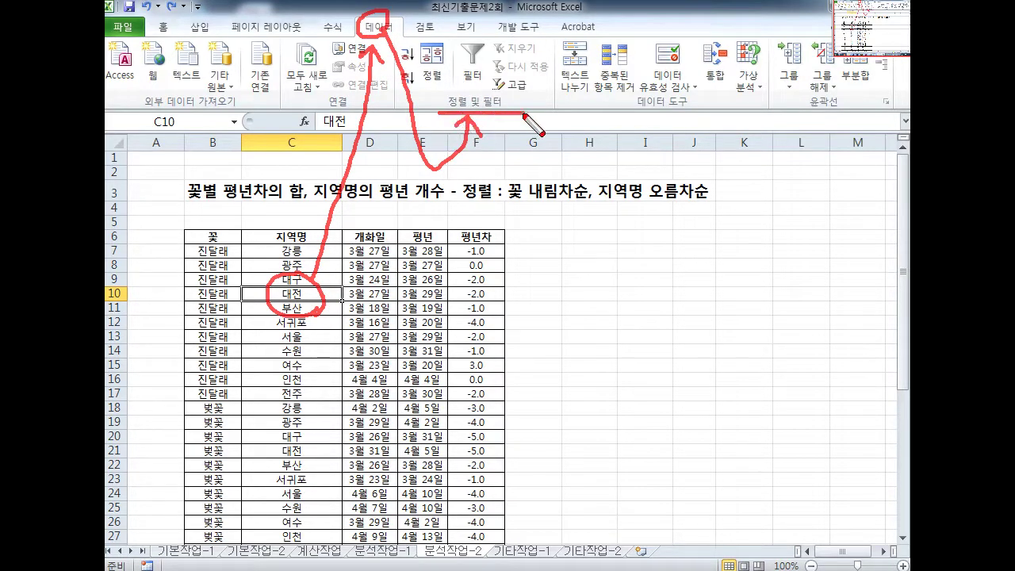
drag(451, 86, 449, 41)
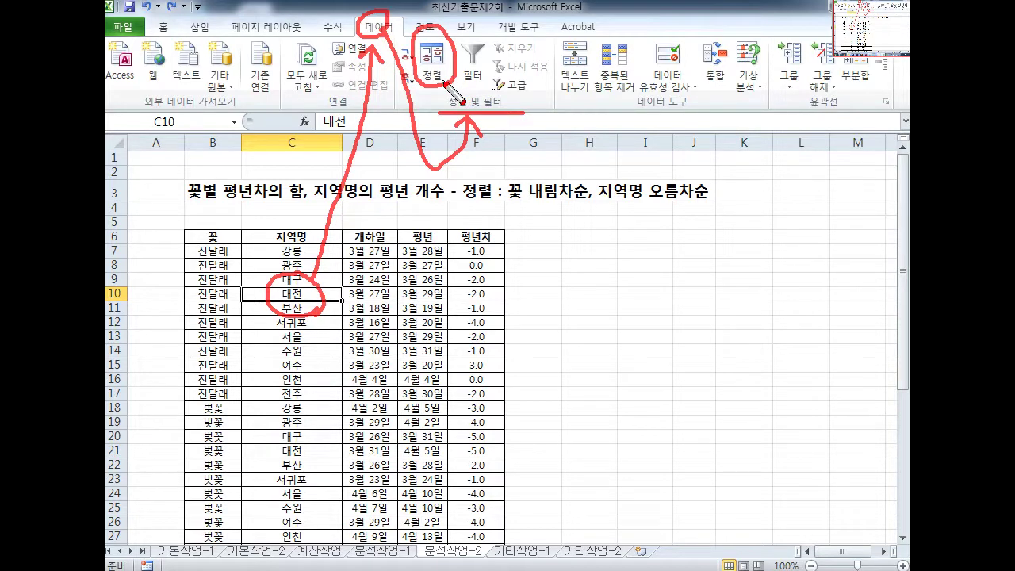
mouse_move(435, 81)
mouse_down()
mouse_move(444, 76)
mouse_move(435, 66)
mouse_up()
key(Escape)
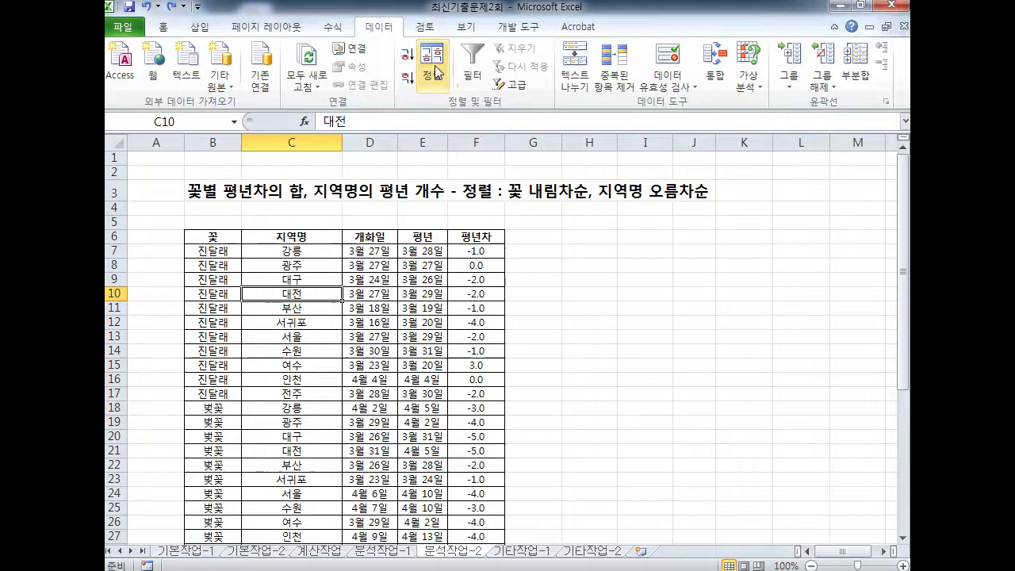
click(436, 73)
drag(454, 178, 457, 253)
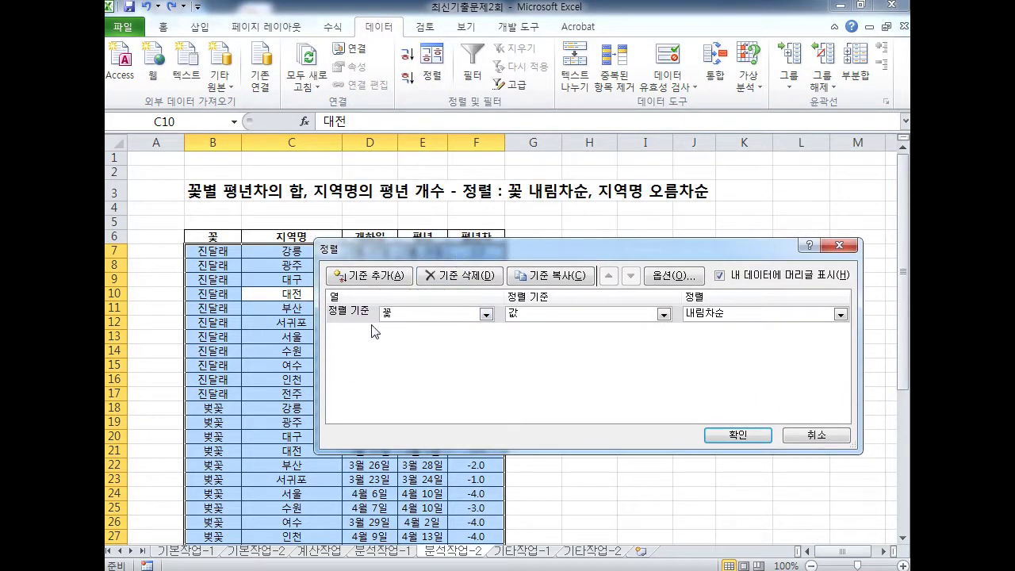
key(ctrl+2)
mouse_move(402, 326)
mouse_down()
mouse_move(386, 298)
mouse_move(406, 327)
mouse_move(643, 369)
mouse_move(701, 332)
mouse_move(684, 321)
mouse_move(810, 321)
mouse_up()
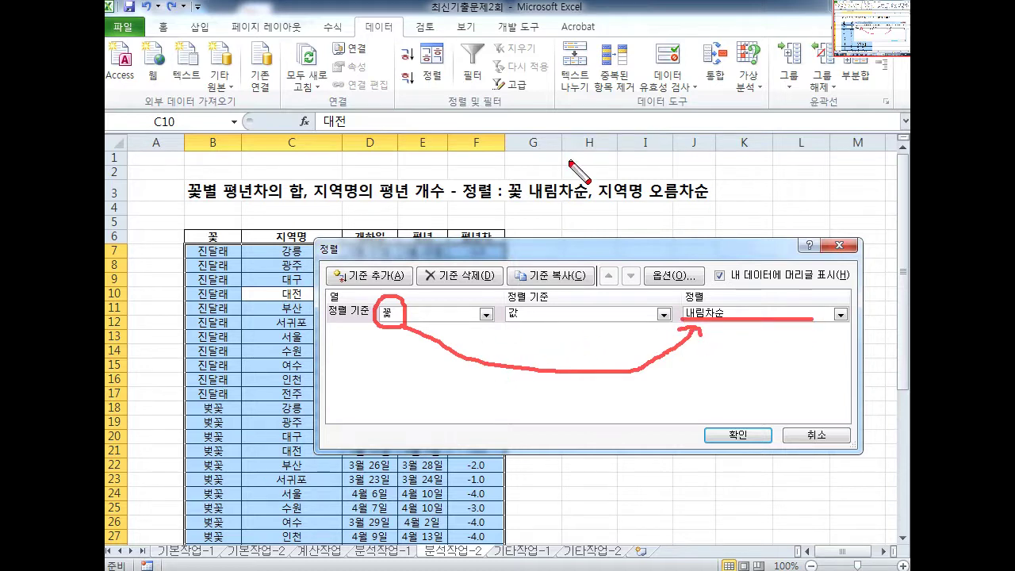
drag(601, 205, 708, 209)
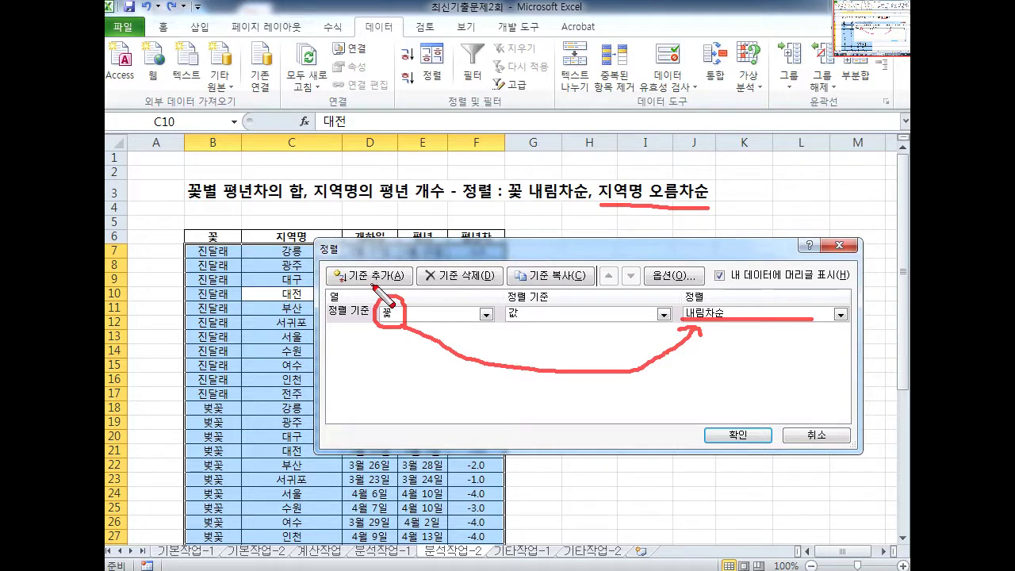
drag(396, 252, 371, 295)
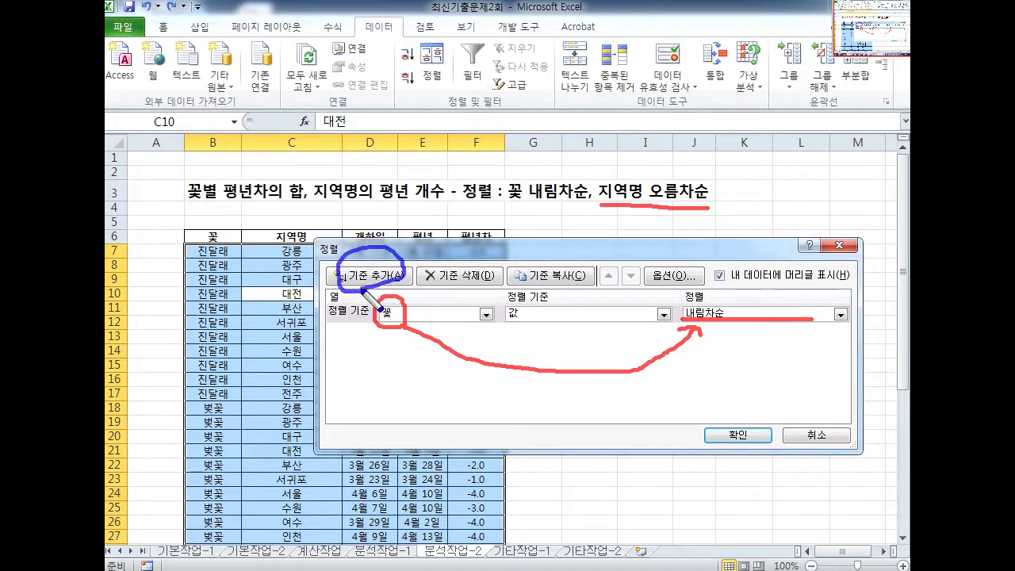
- Add 지역명 in ascending order as the second sort level and apply the two-level sort
click(365, 275)
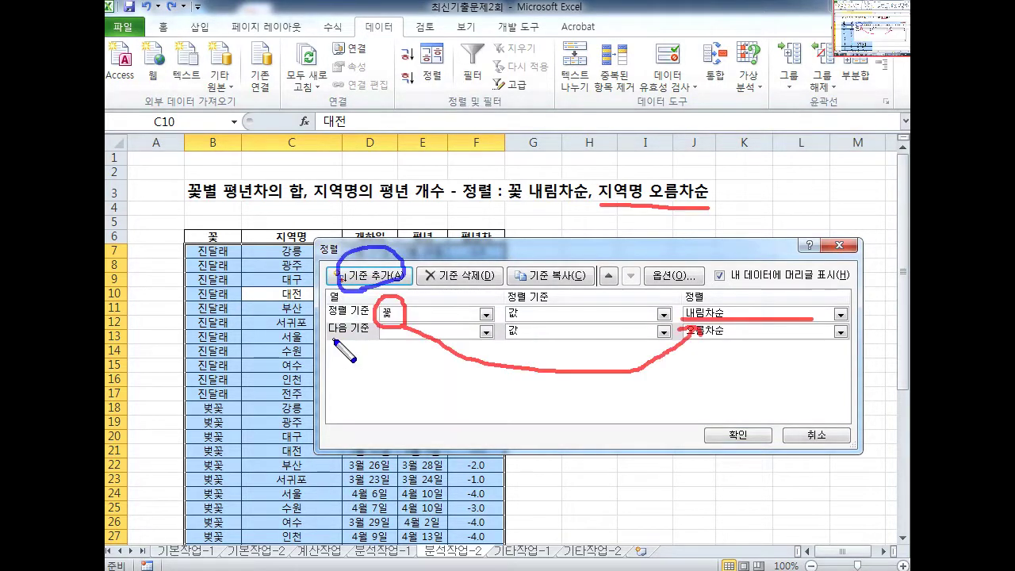
drag(342, 341, 370, 340)
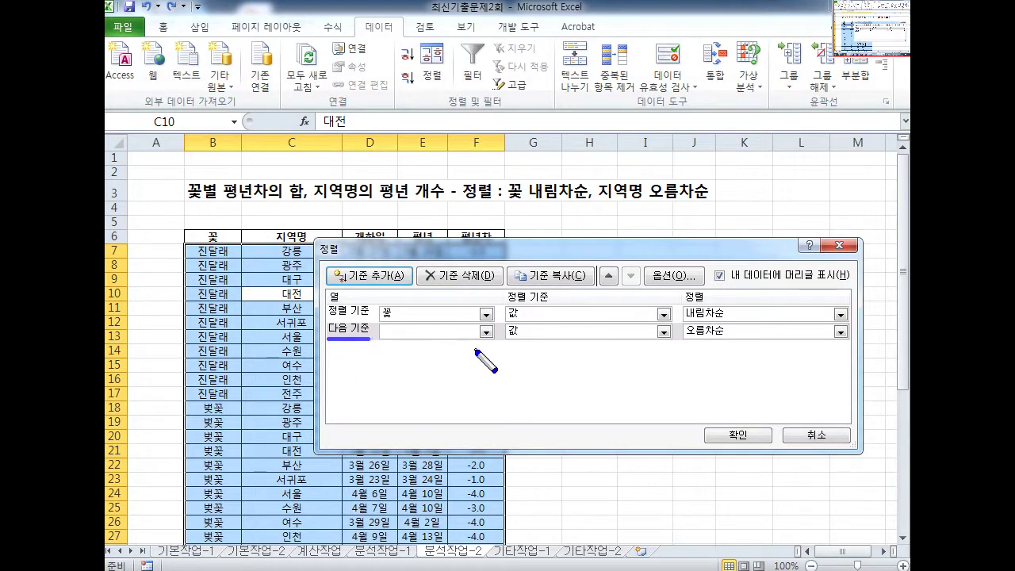
mouse_move(484, 348)
mouse_down()
mouse_move(485, 322)
mouse_move(487, 346)
mouse_up()
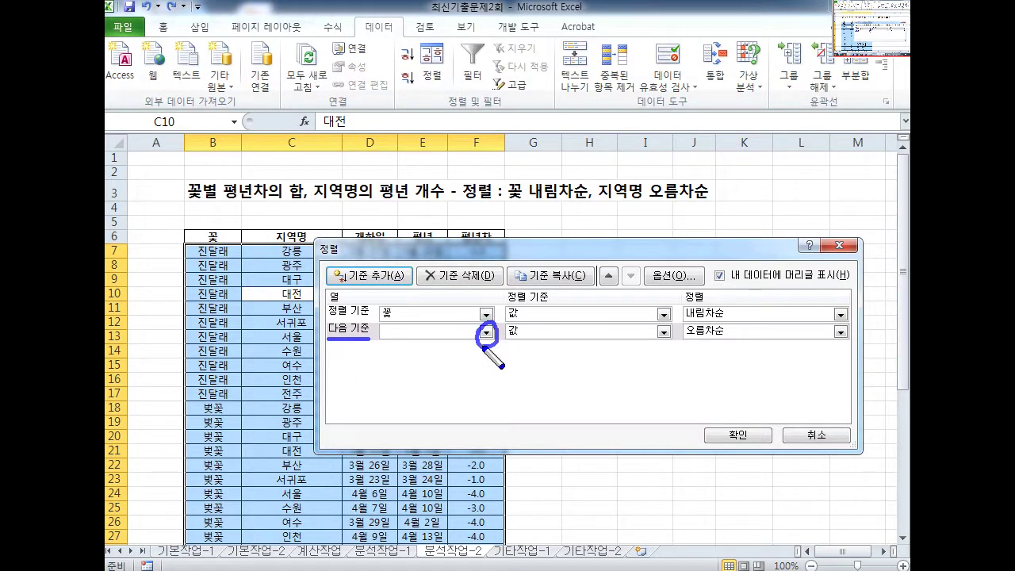
key(Escape)
click(486, 332)
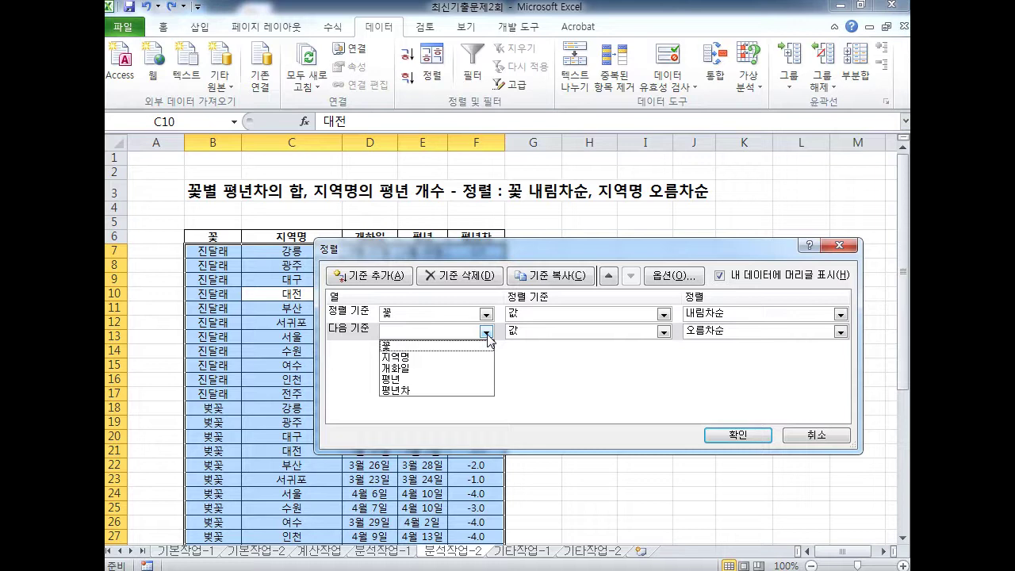
click(463, 357)
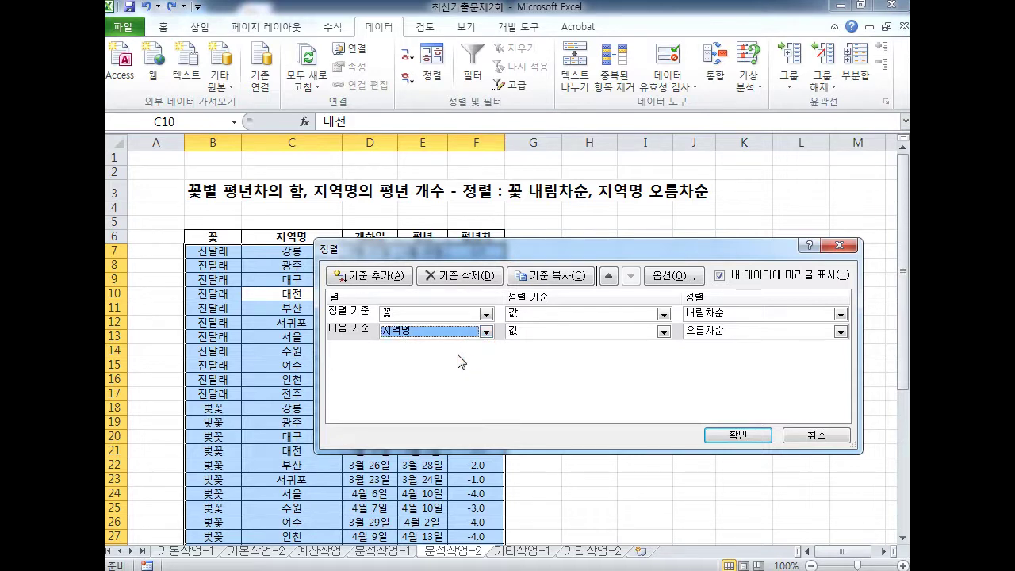
key(ctrl+2)
key(e)
mouse_move(405, 345)
mouse_down()
mouse_move(381, 328)
mouse_move(527, 399)
mouse_move(658, 369)
mouse_move(679, 349)
mouse_move(687, 359)
mouse_up()
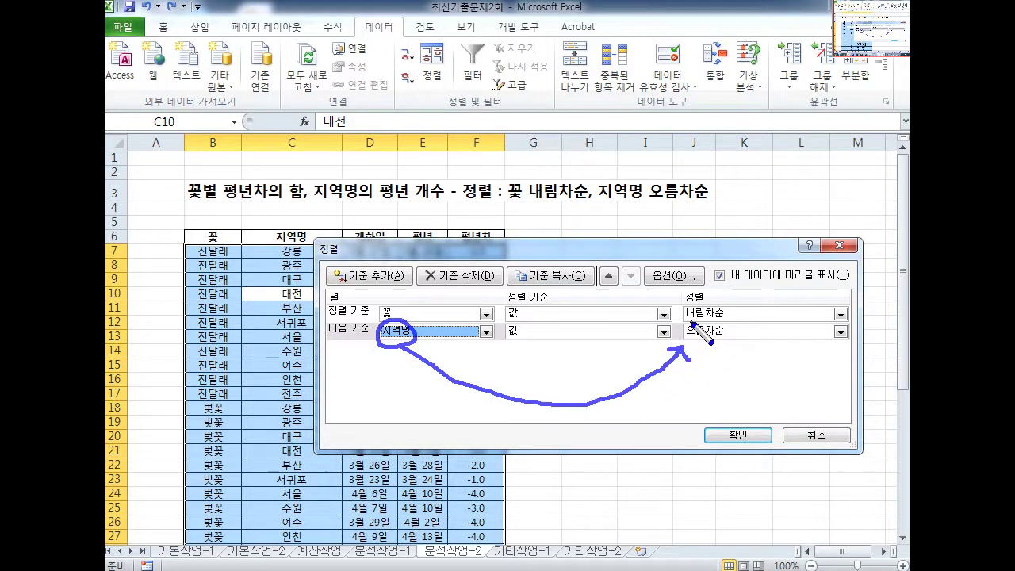
mouse_move(709, 349)
mouse_down()
mouse_move(730, 403)
mouse_move(762, 421)
mouse_move(759, 467)
mouse_move(710, 373)
mouse_move(750, 456)
mouse_up()
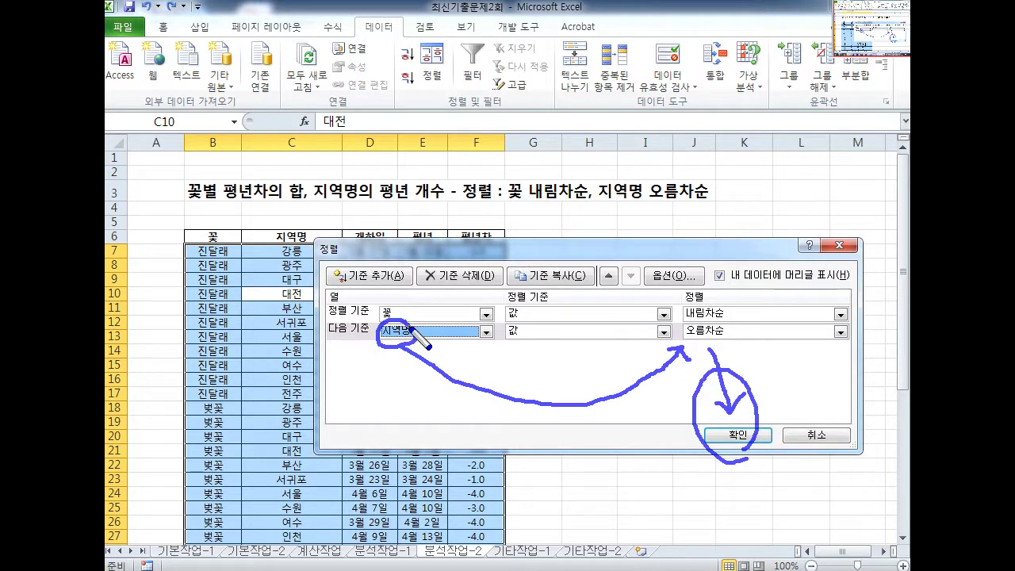
click(738, 435)
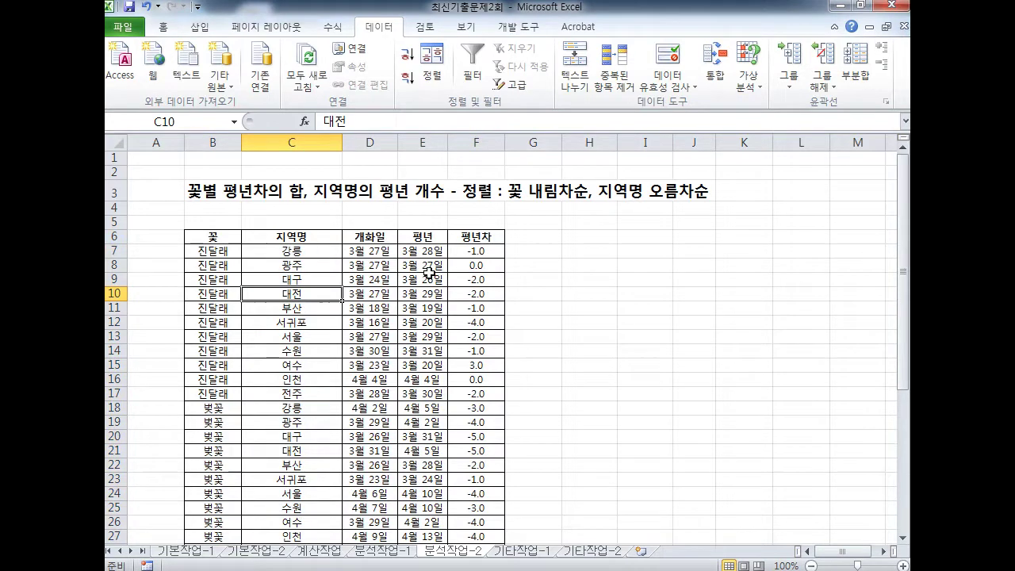
drag(172, 397, 604, 396)
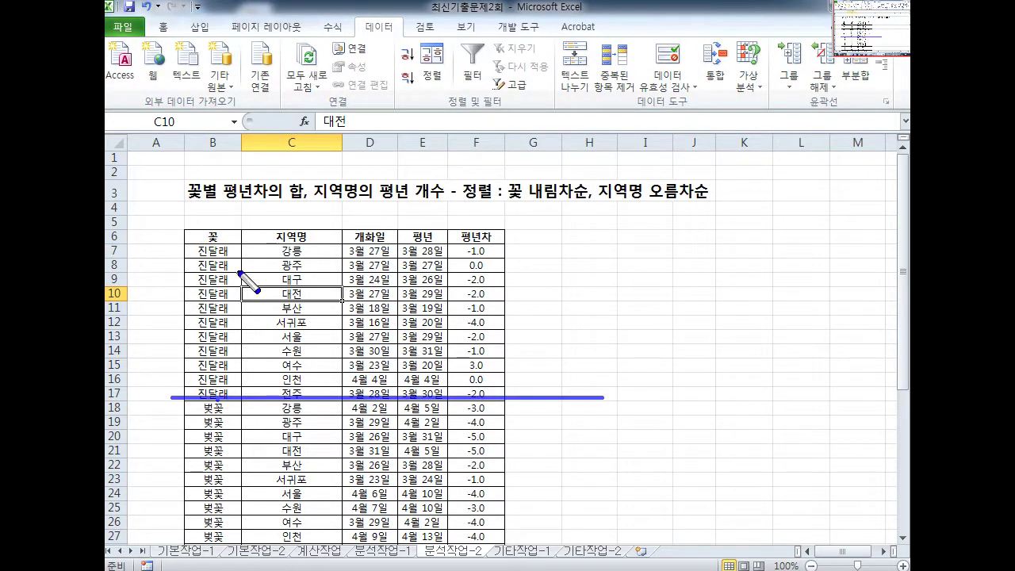
drag(198, 241, 186, 389)
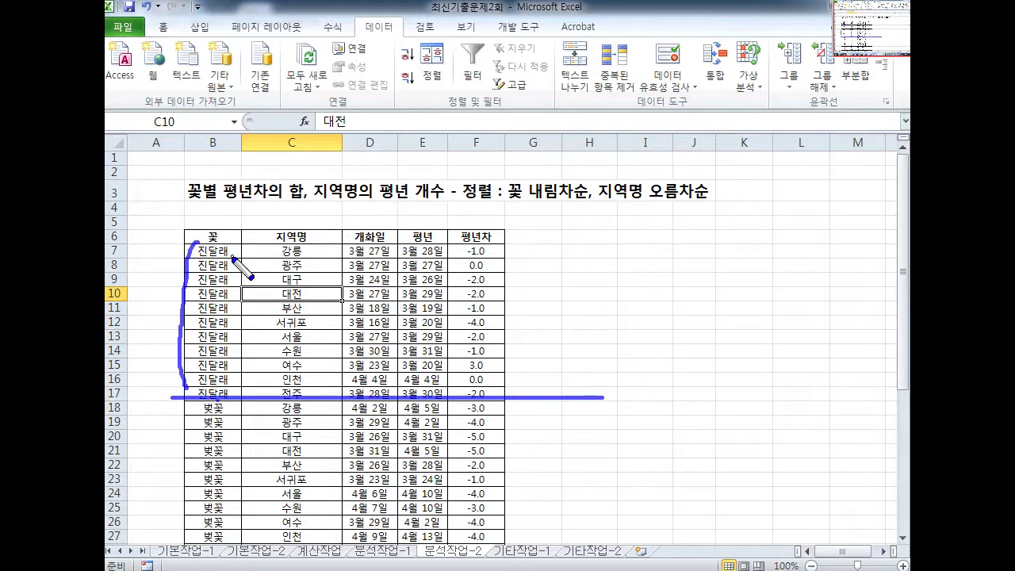
mouse_move(272, 249)
mouse_down()
mouse_move(269, 390)
mouse_move(284, 378)
mouse_up()
mouse_move(191, 410)
mouse_down()
mouse_move(168, 551)
mouse_move(634, 551)
mouse_up()
mouse_move(266, 410)
mouse_down()
mouse_move(272, 525)
mouse_move(294, 508)
mouse_up()
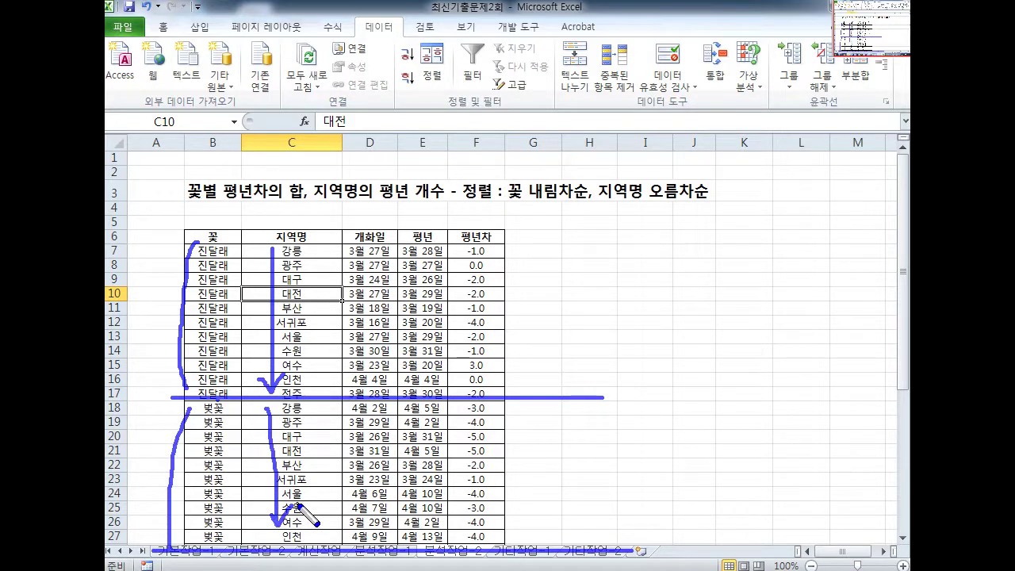
key(Escape)
key(ctrl+2)
key(e)
drag(184, 206, 438, 205)
mouse_move(324, 276)
mouse_down()
mouse_move(379, 50)
mouse_move(393, 44)
mouse_move(545, 127)
mouse_move(806, 151)
mouse_move(798, 114)
mouse_move(825, 129)
mouse_up()
mouse_move(864, 27)
mouse_down()
mouse_move(857, 93)
mouse_move(875, 83)
mouse_up()
click(856, 64)
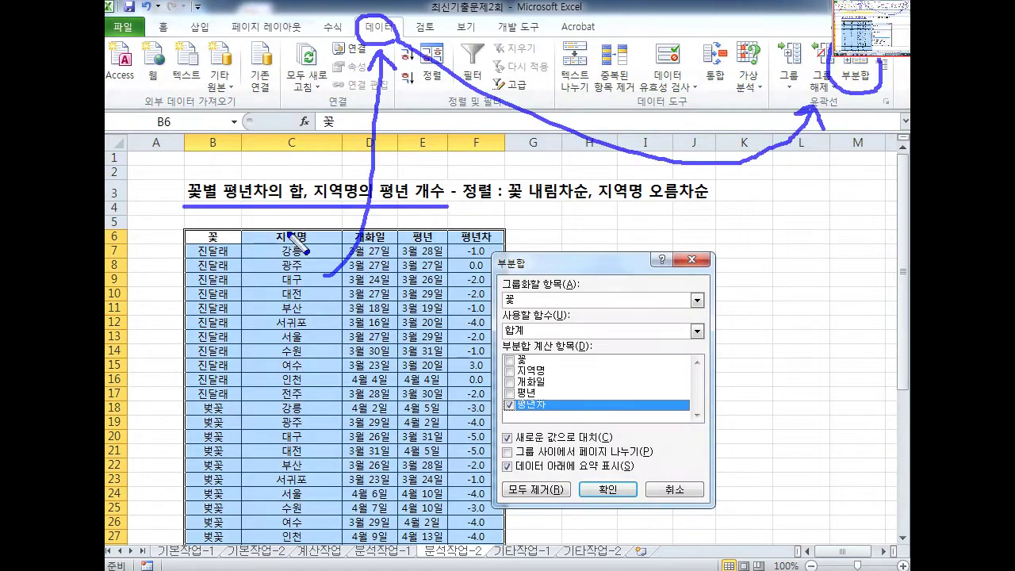
drag(189, 202, 302, 204)
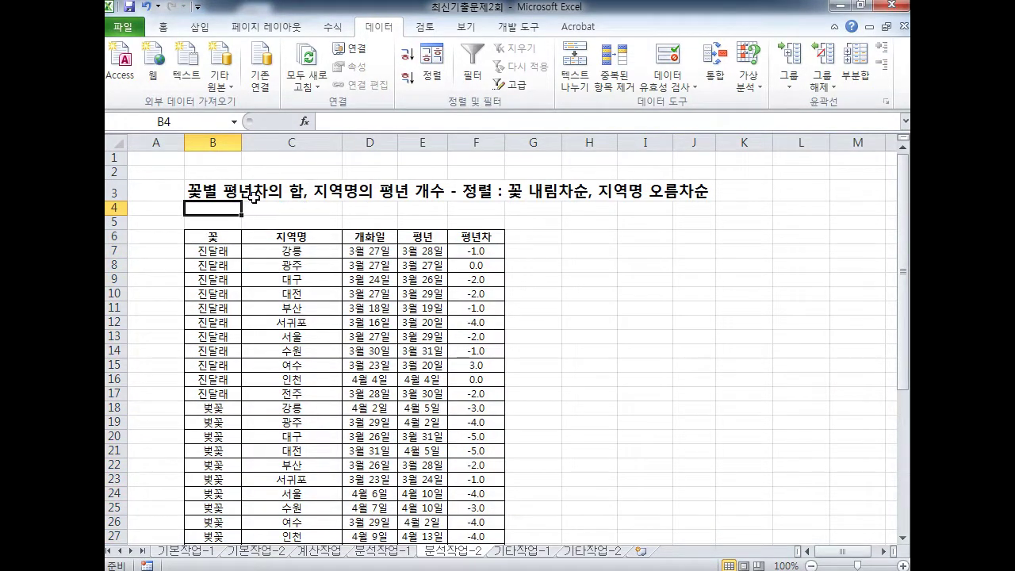
- Enter the note "평년 개수, 평년차 합 순서대로 표시" in cell B4 below the heading
text(평녀의)
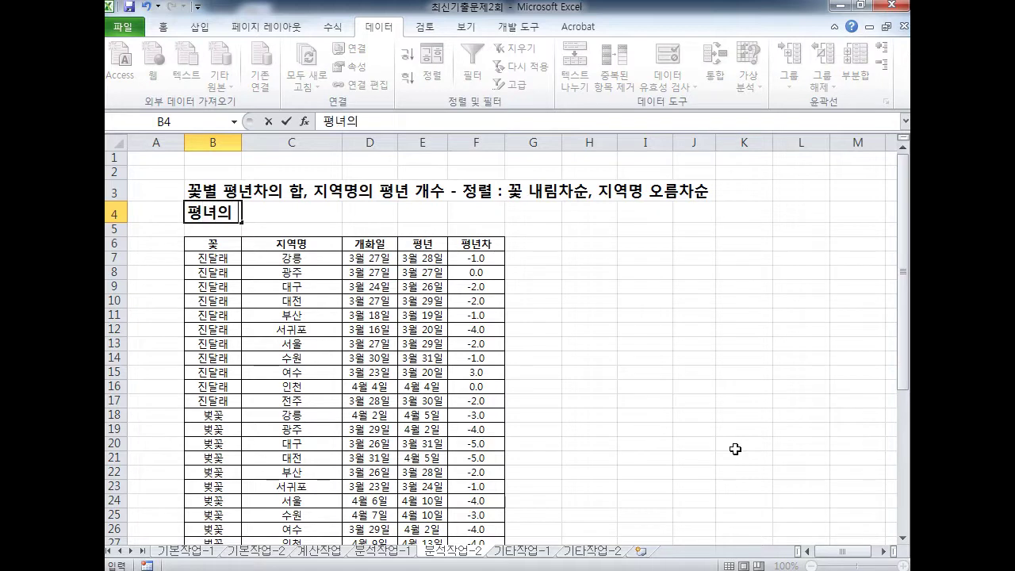
text( 개수)
text(, 평ㄴ)
text(차)
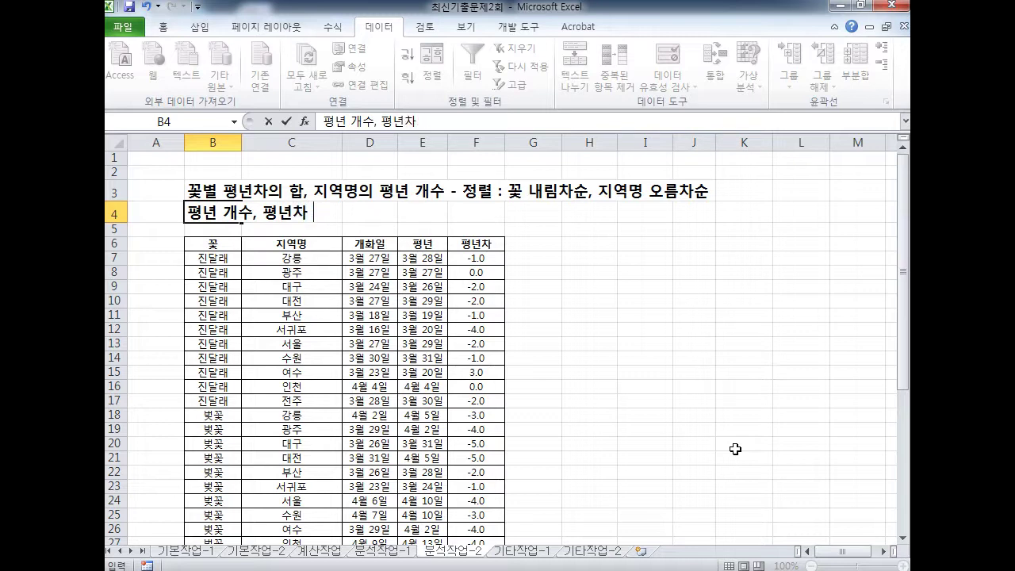
text(으 합 순서대)
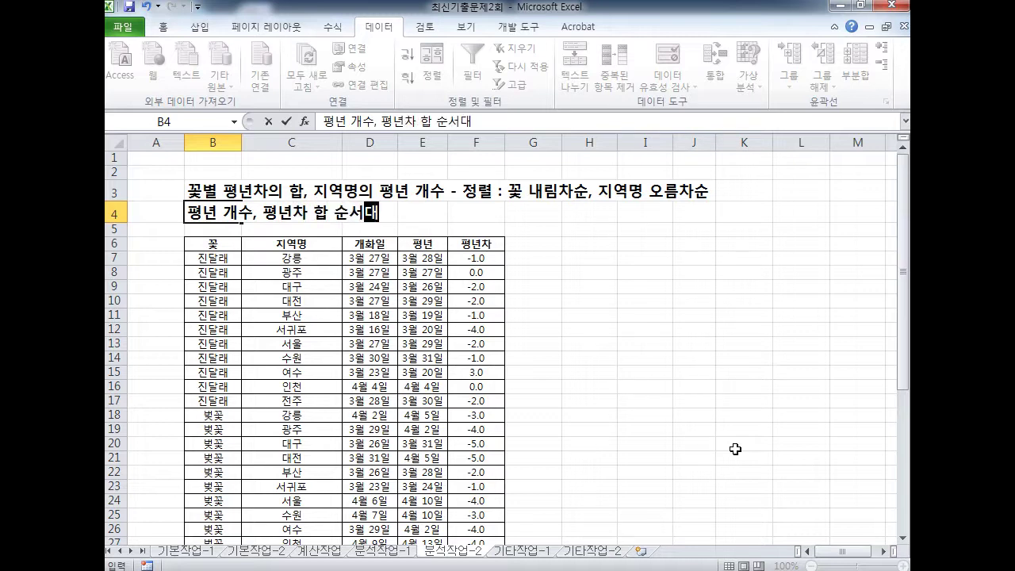
text(로 표시)
click(546, 391)
drag(261, 226, 331, 226)
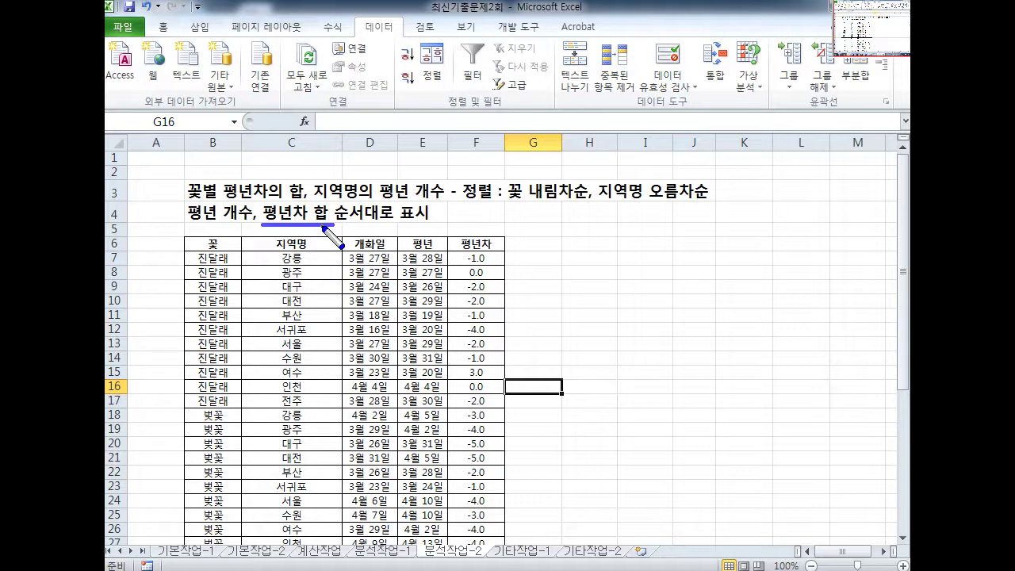
key(ctrl+z)
mouse_move(195, 226)
mouse_down()
mouse_move(436, 225)
mouse_move(421, 236)
mouse_up()
key(ctrl+z)
key(ctrl+z)
mouse_move(319, 228)
mouse_down()
mouse_move(284, 231)
mouse_move(321, 207)
mouse_move(325, 233)
mouse_up()
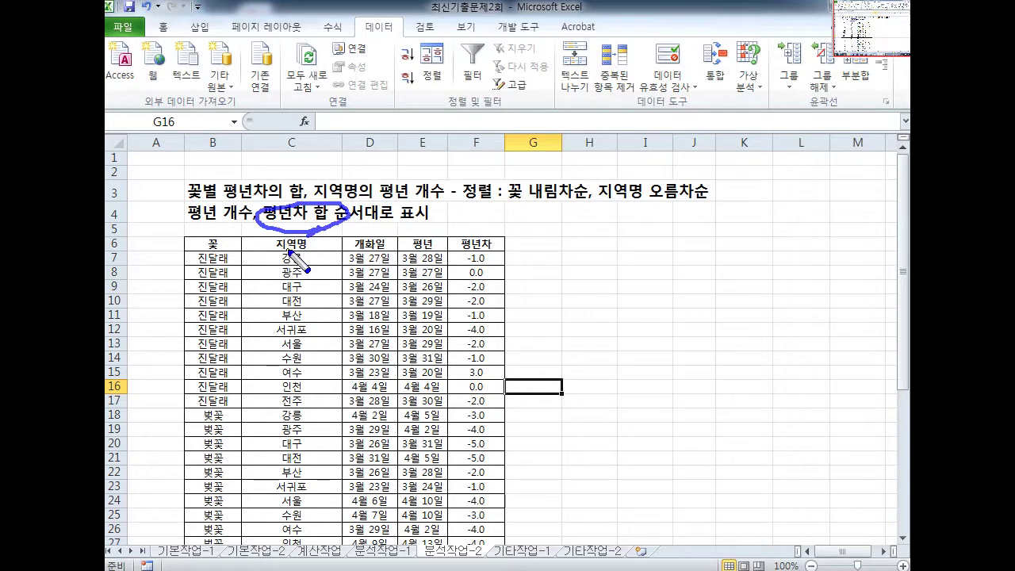
- Open the subtotal settings for the sorted table and check the 꽃 grouping, 합계 function and 평년차 column
click(325, 329)
key(ctrl+z)
mouse_move(330, 337)
mouse_down()
mouse_move(365, 372)
mouse_move(718, 296)
mouse_move(842, 135)
mouse_up()
key(Escape)
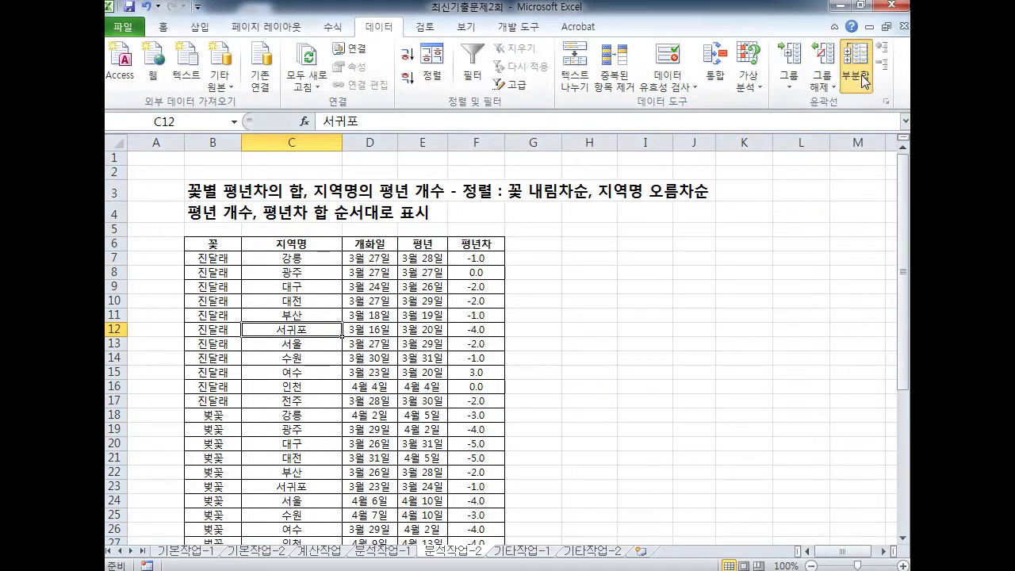
click(857, 77)
key(ctrl+2)
key(ctrl+z)
drag(265, 225, 330, 224)
drag(188, 203, 287, 203)
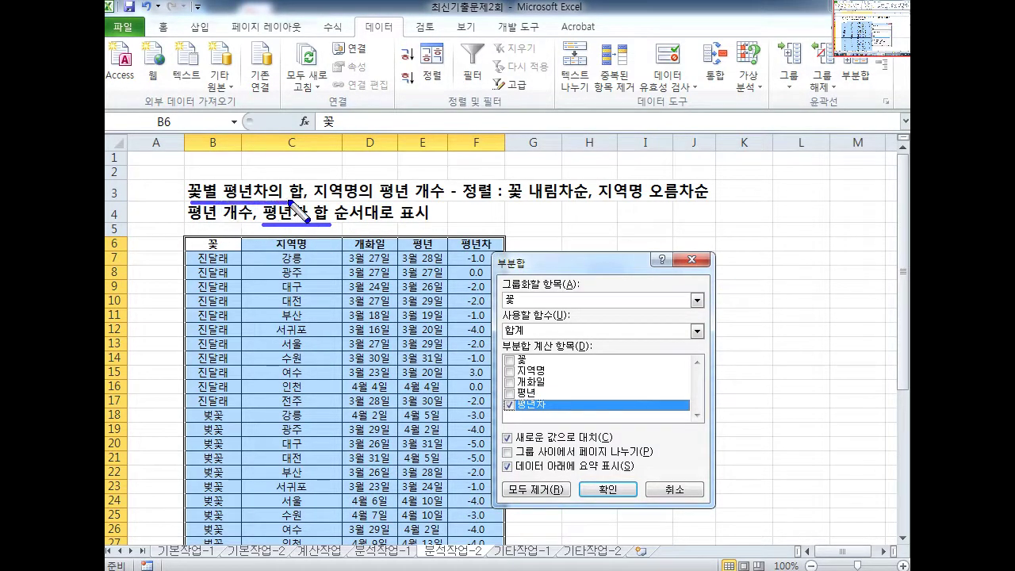
mouse_move(522, 306)
mouse_down()
mouse_move(500, 311)
mouse_move(505, 280)
mouse_move(521, 307)
mouse_up()
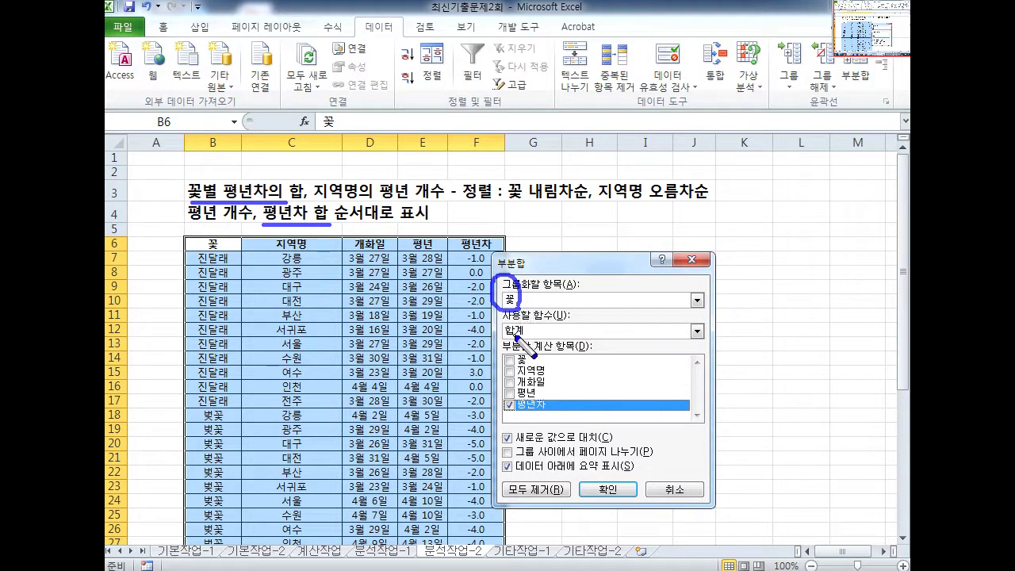
mouse_move(514, 344)
mouse_down()
mouse_move(517, 321)
mouse_move(521, 343)
mouse_up()
drag(500, 413, 544, 412)
key(Escape)
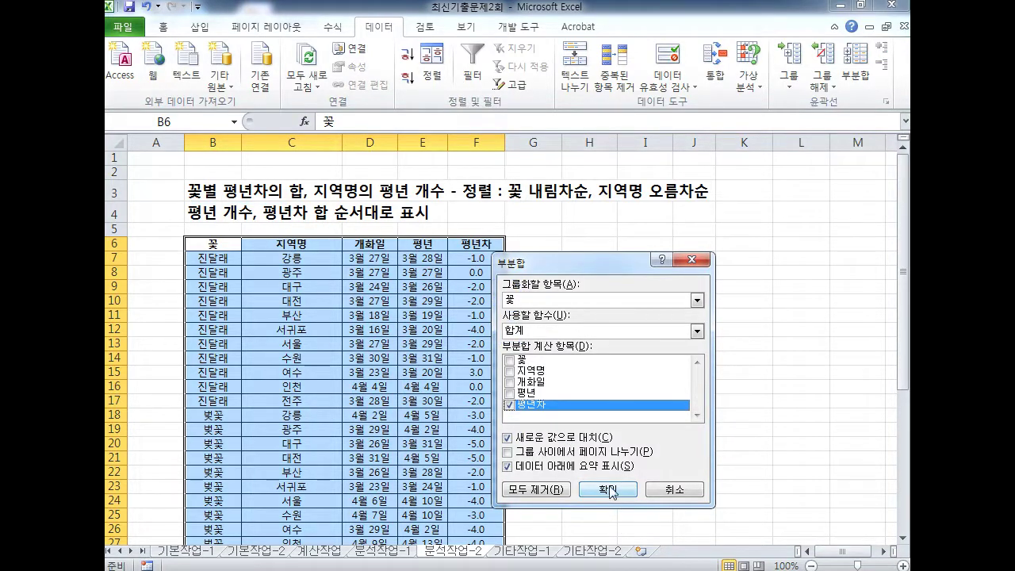
- Apply the subtotal that sums 평년차 for each 꽃 group
key(ctrl+2)
key(e)
mouse_move(513, 333)
mouse_down()
mouse_move(527, 319)
mouse_move(512, 331)
mouse_up()
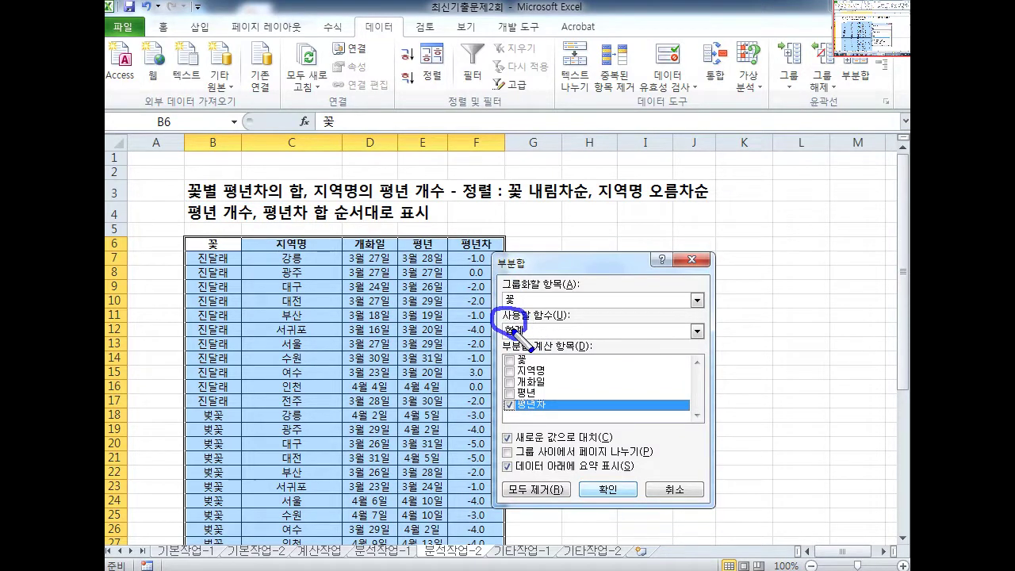
drag(314, 223, 341, 223)
drag(224, 228, 257, 230)
key(e)
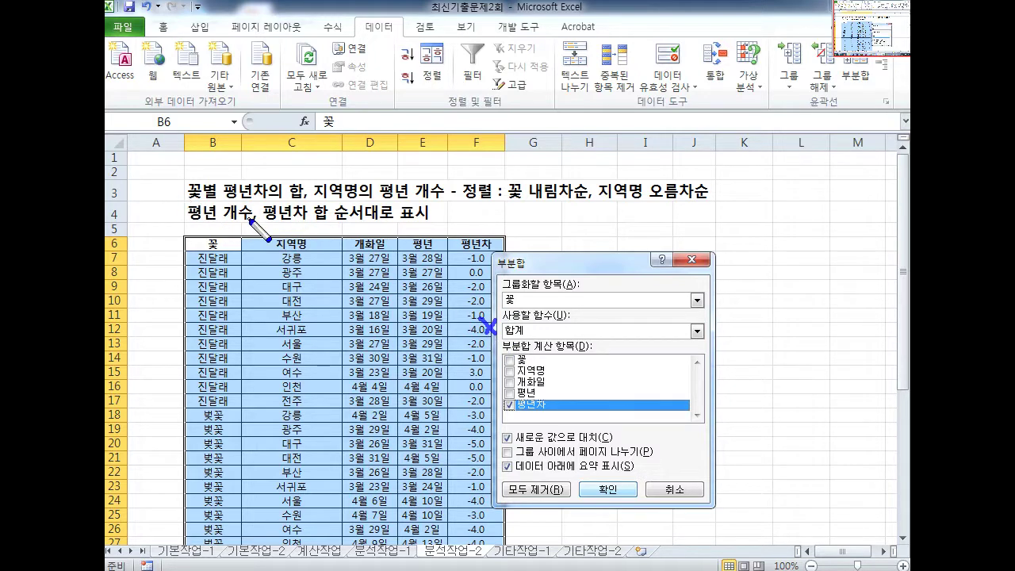
drag(224, 201, 437, 204)
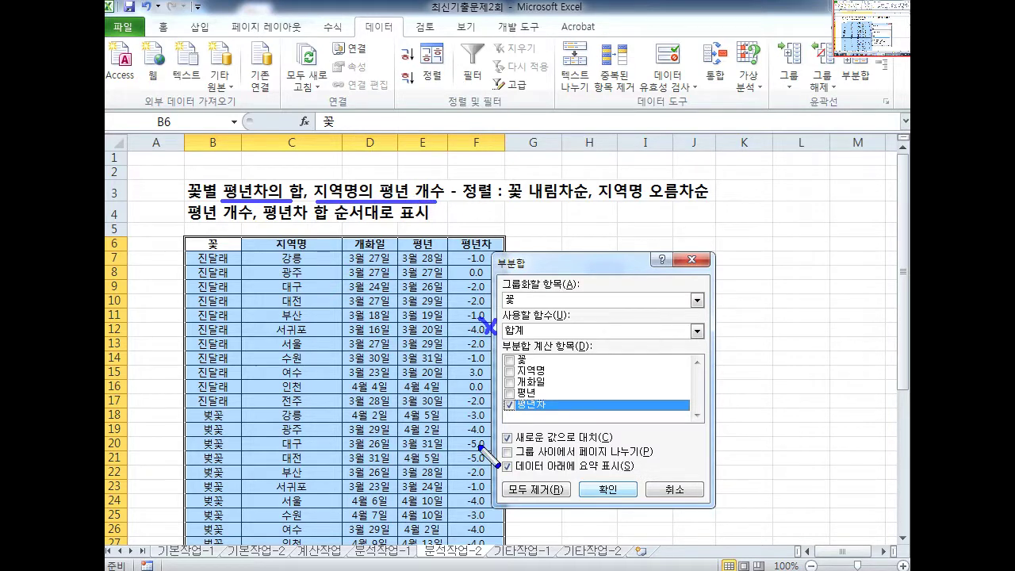
key(Escape)
click(604, 489)
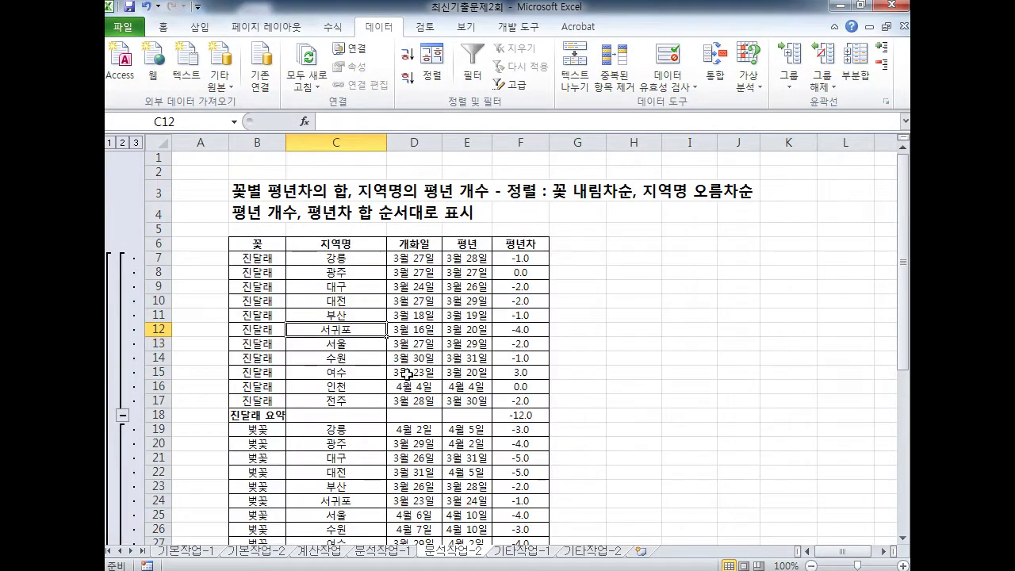
key(ctrl+2)
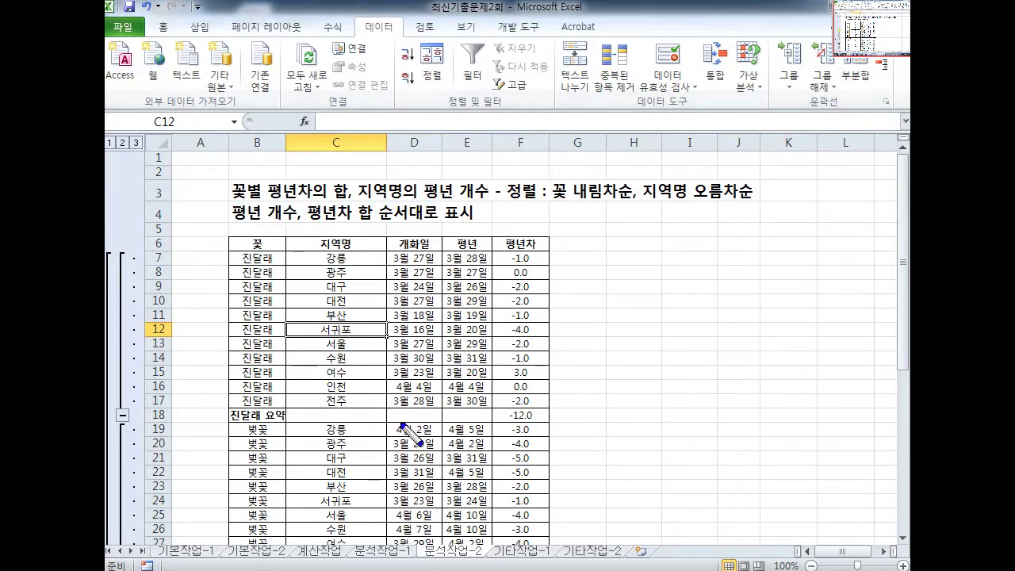
mouse_move(300, 232)
mouse_down()
mouse_move(261, 235)
mouse_move(294, 219)
mouse_up()
drag(429, 211, 485, 206)
mouse_move(371, 208)
mouse_down()
mouse_move(391, 219)
mouse_move(400, 173)
mouse_move(403, 205)
mouse_up()
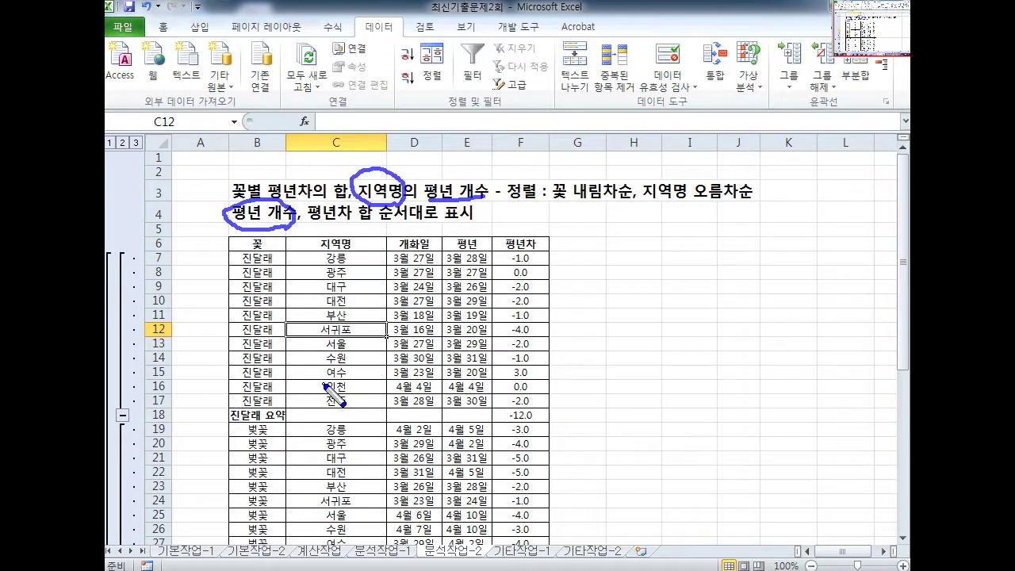
- Reopen the subtotal settings and set the grouping to 지역명 with the 개수 function
key(Escape)
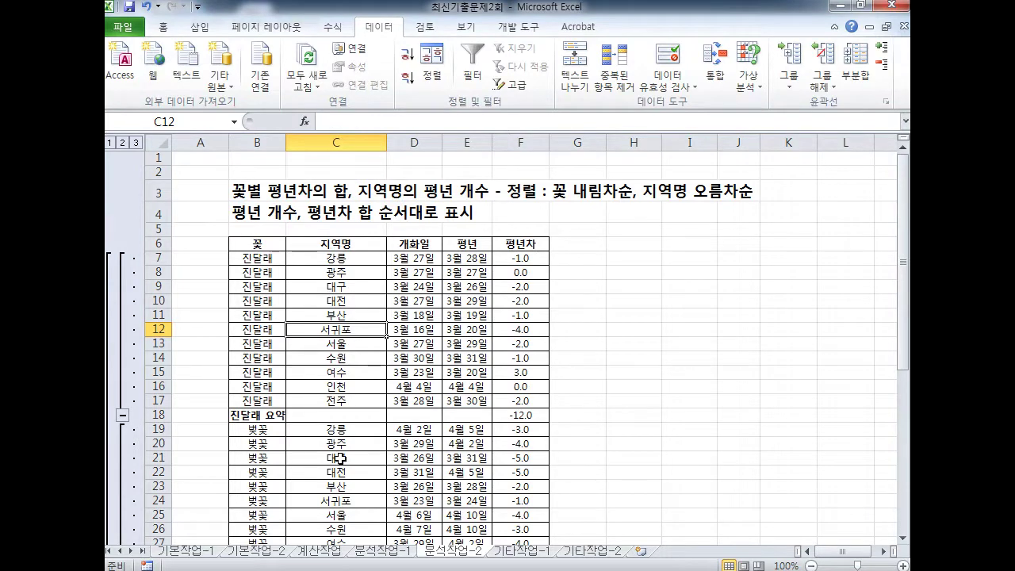
click(858, 75)
drag(592, 268, 677, 203)
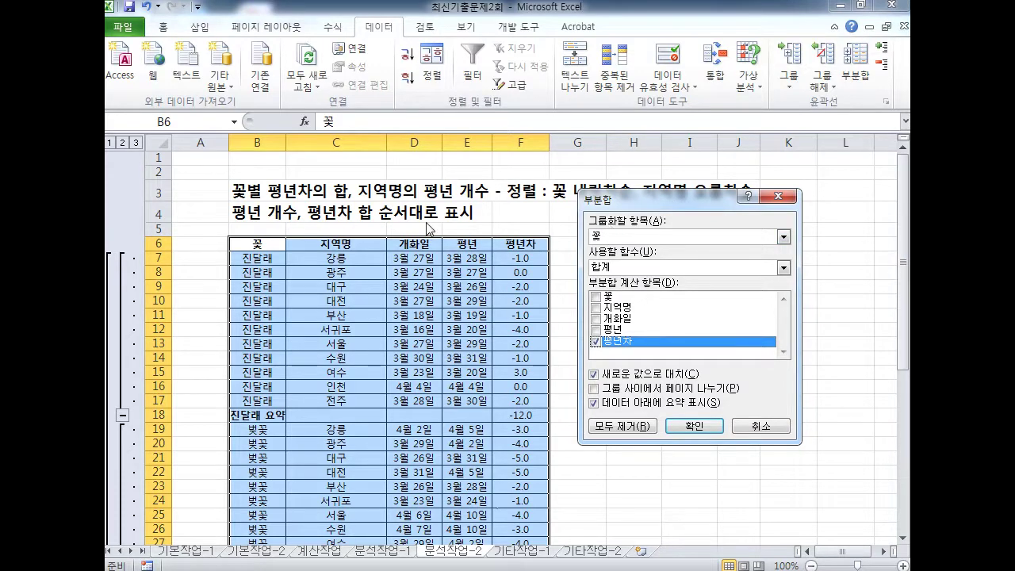
drag(355, 202, 405, 203)
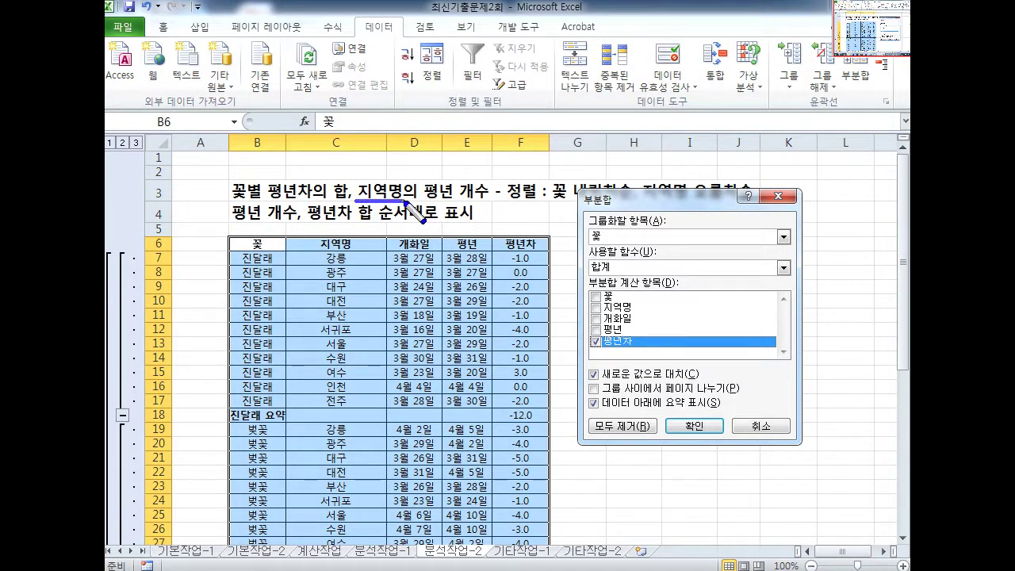
key(Escape)
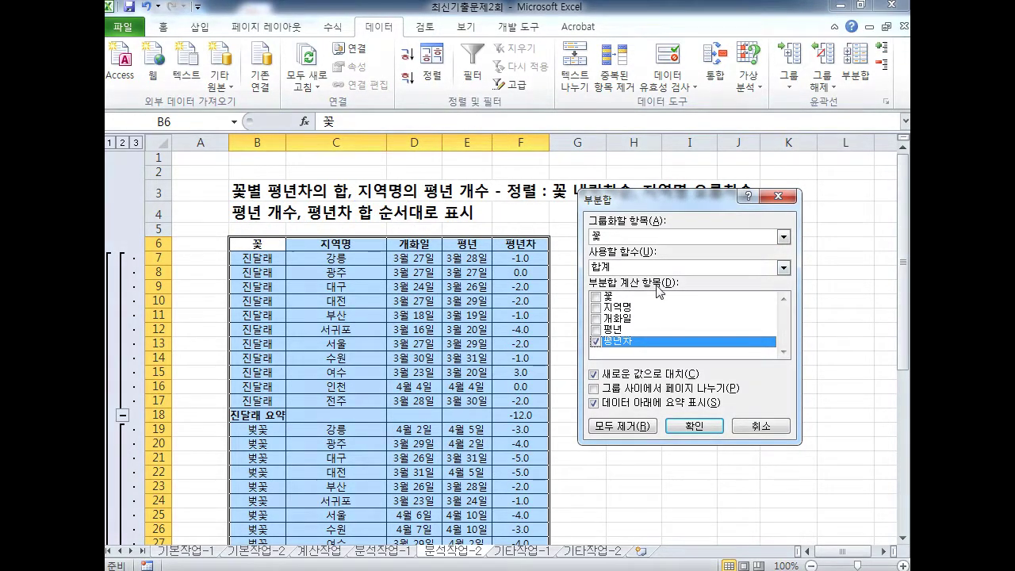
click(783, 237)
click(616, 263)
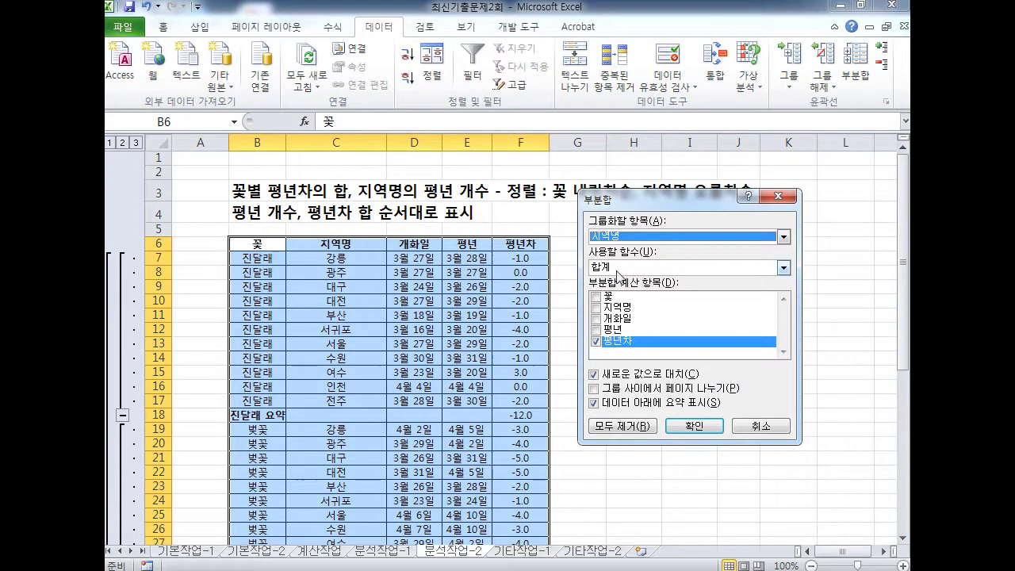
click(609, 268)
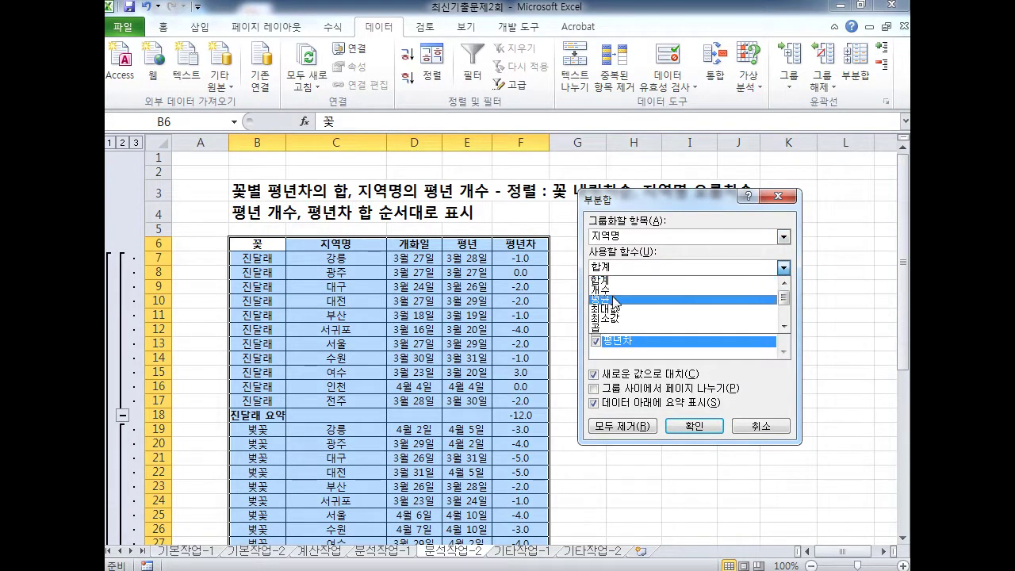
click(617, 289)
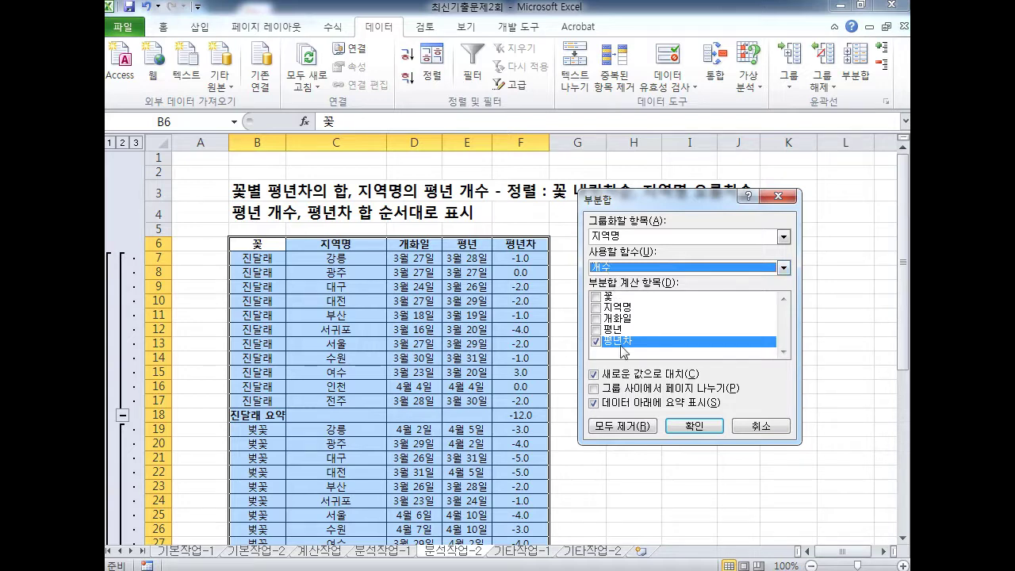
- Try to apply the subtotal on 평년 instead of 평년차 as a replacement for the existing subtotal
key(ctrl+2)
mouse_move(588, 282)
mouse_down()
mouse_move(576, 300)
mouse_move(589, 352)
mouse_up()
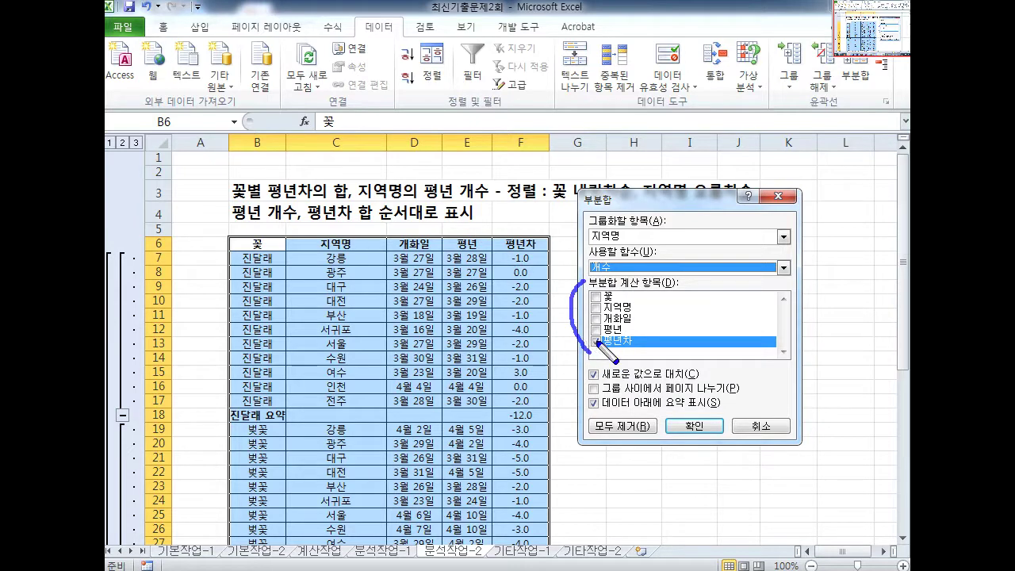
key(Escape)
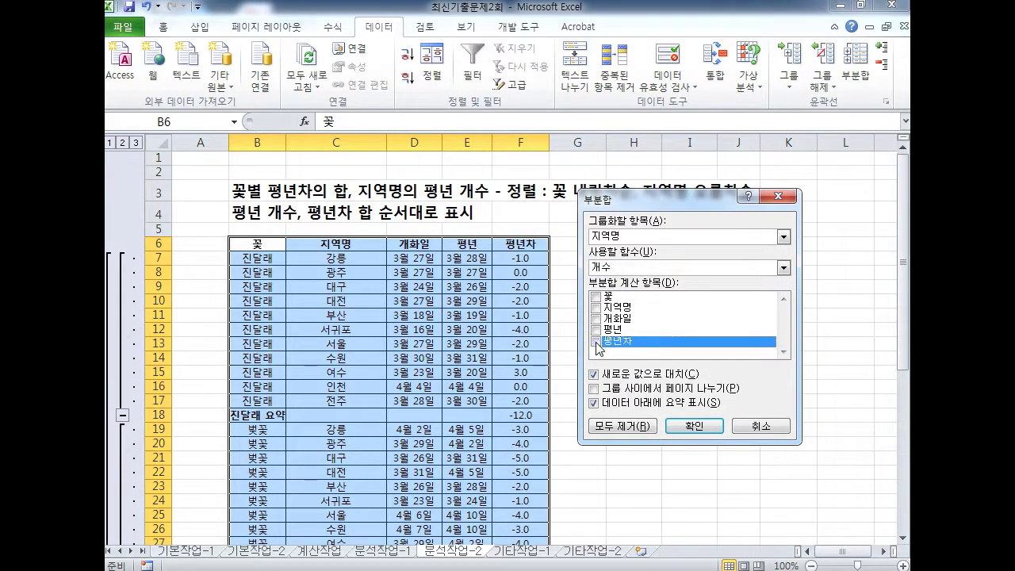
click(596, 342)
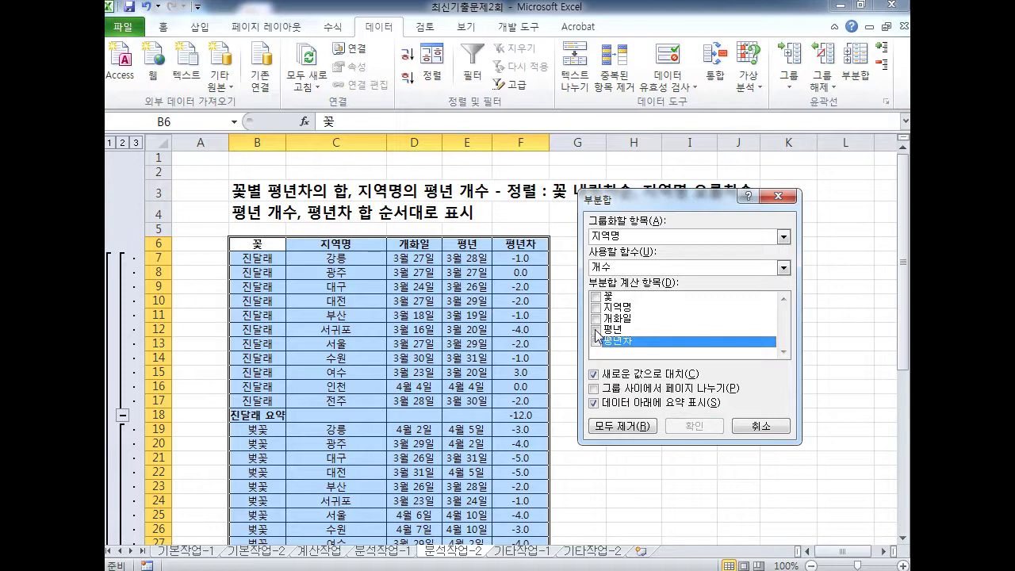
click(596, 329)
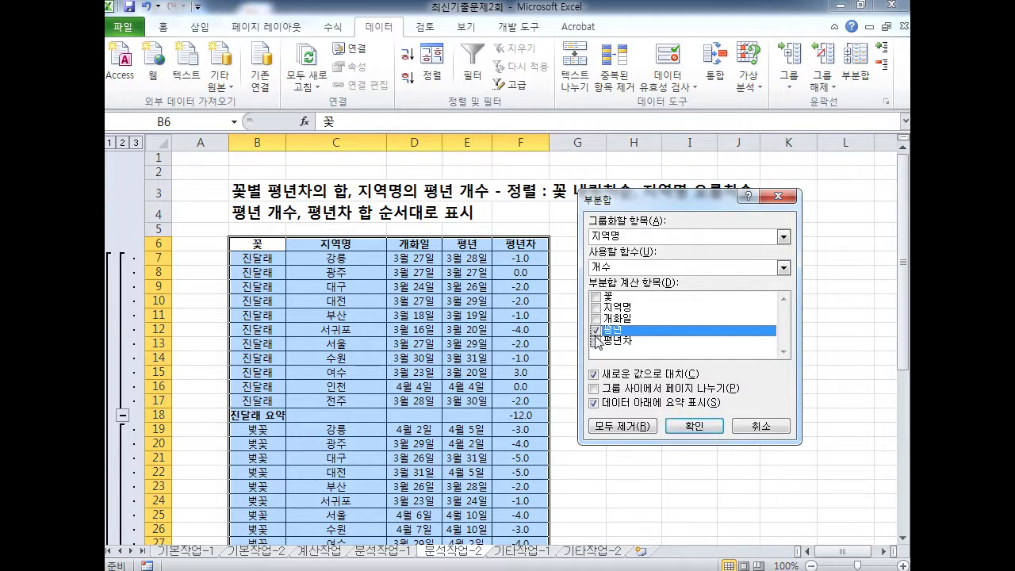
click(705, 428)
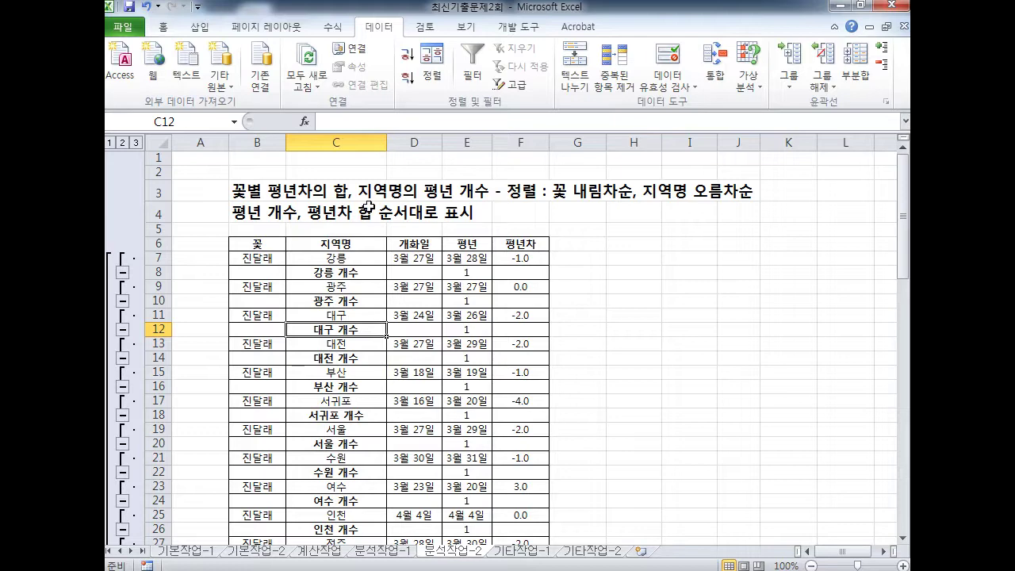
key(ctrl+z)
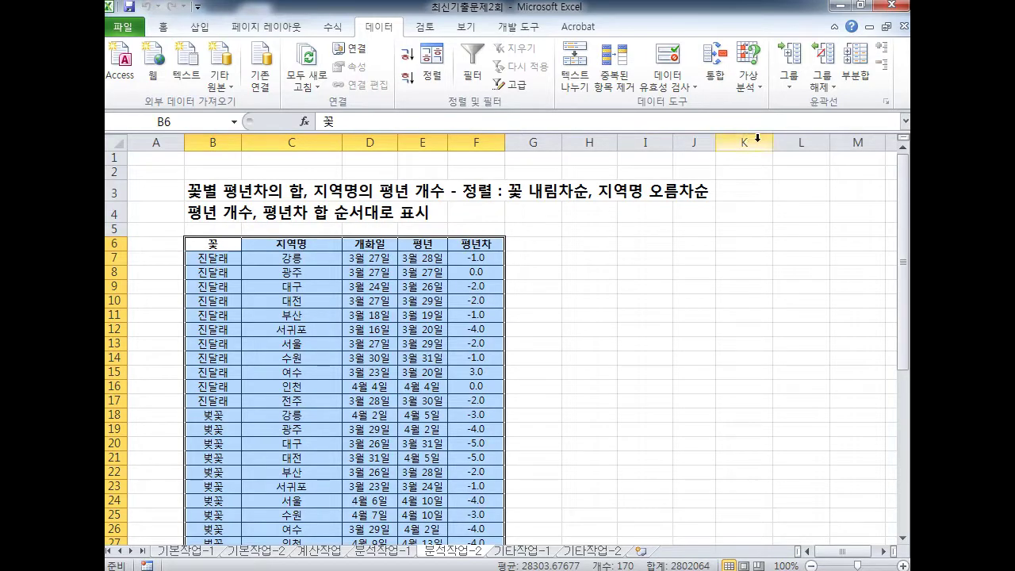
- Apply a subtotal grouped by 꽃 that uses the 합계 function on 평년차 only
click(856, 70)
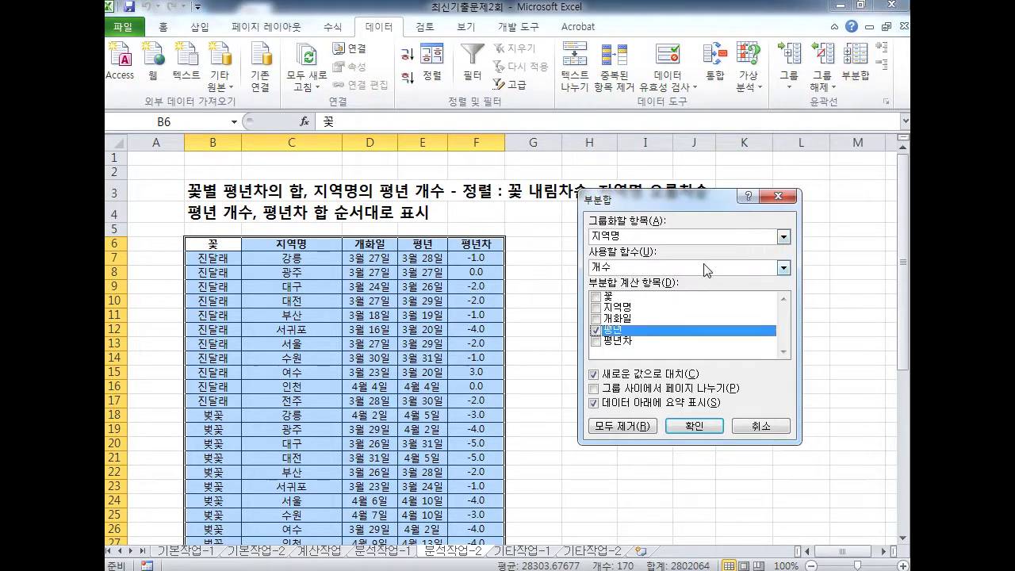
click(628, 238)
click(632, 251)
click(596, 328)
click(596, 341)
click(611, 267)
click(627, 279)
click(694, 426)
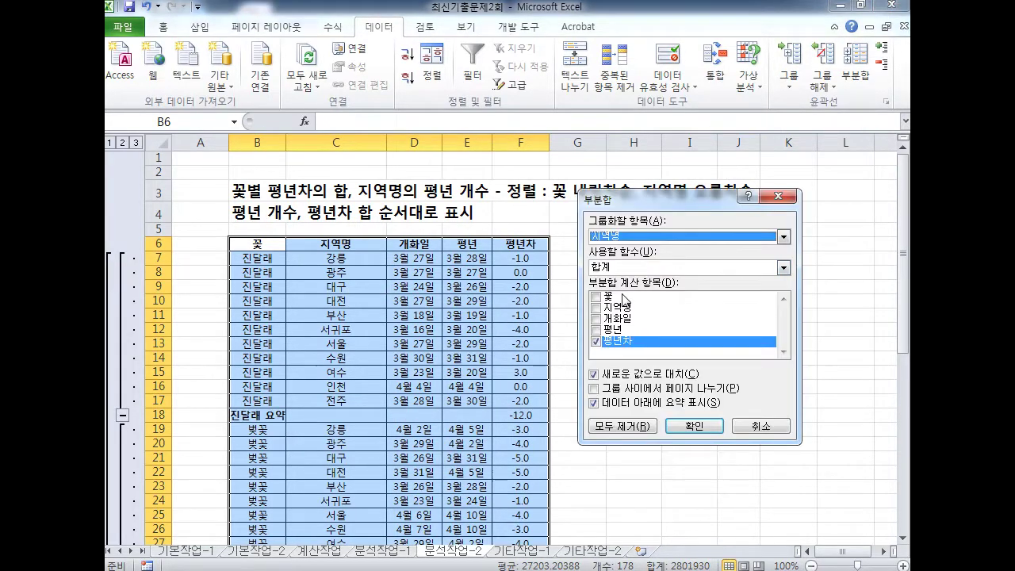
- Set up a second subtotal grouped by 지역명 with the 개수 function on 평년 only
click(622, 267)
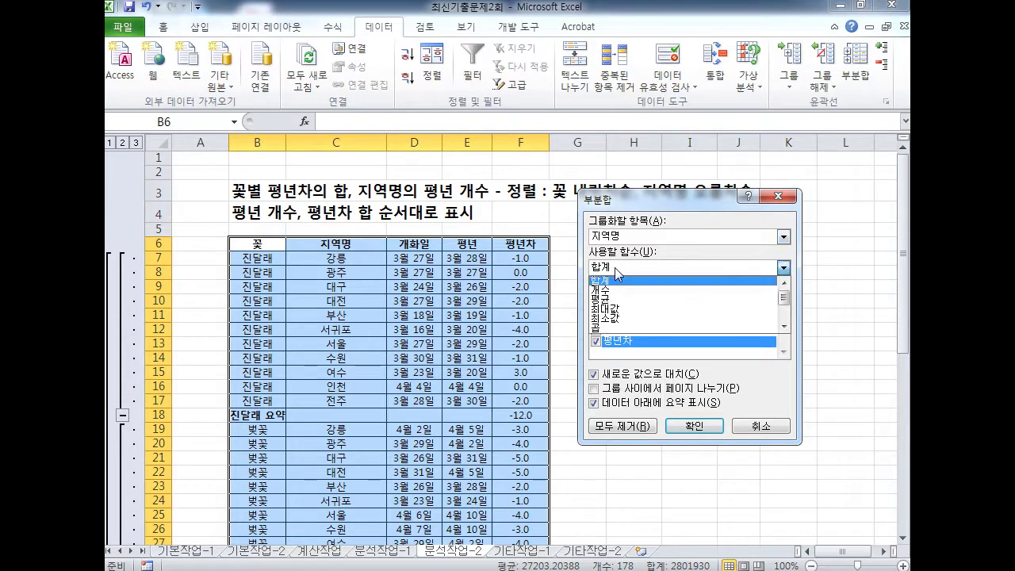
click(625, 291)
click(596, 341)
click(595, 328)
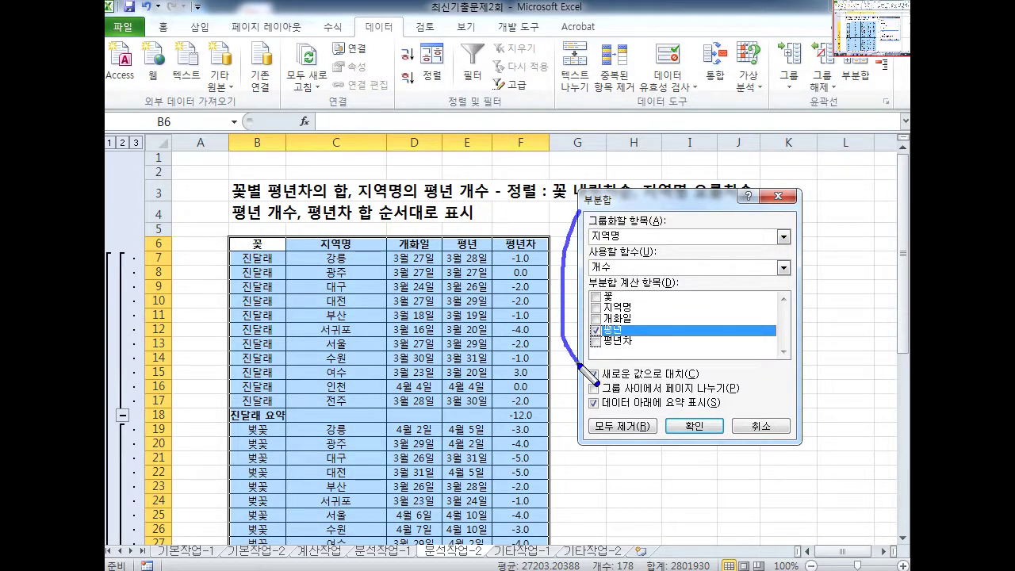
drag(581, 384, 728, 383)
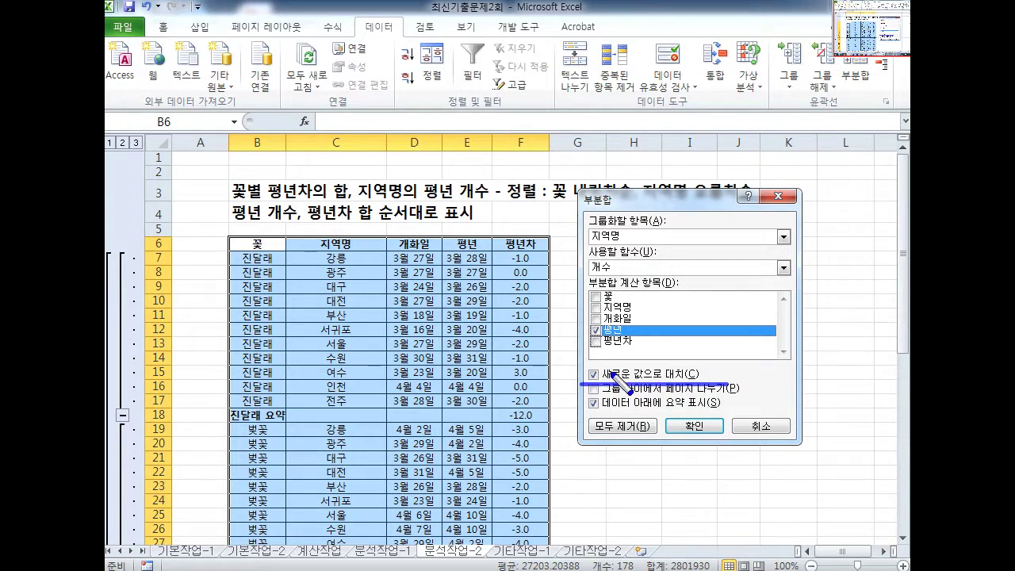
mouse_move(193, 277)
mouse_down()
mouse_move(346, 187)
mouse_move(512, 516)
mouse_move(153, 420)
mouse_move(202, 266)
mouse_up()
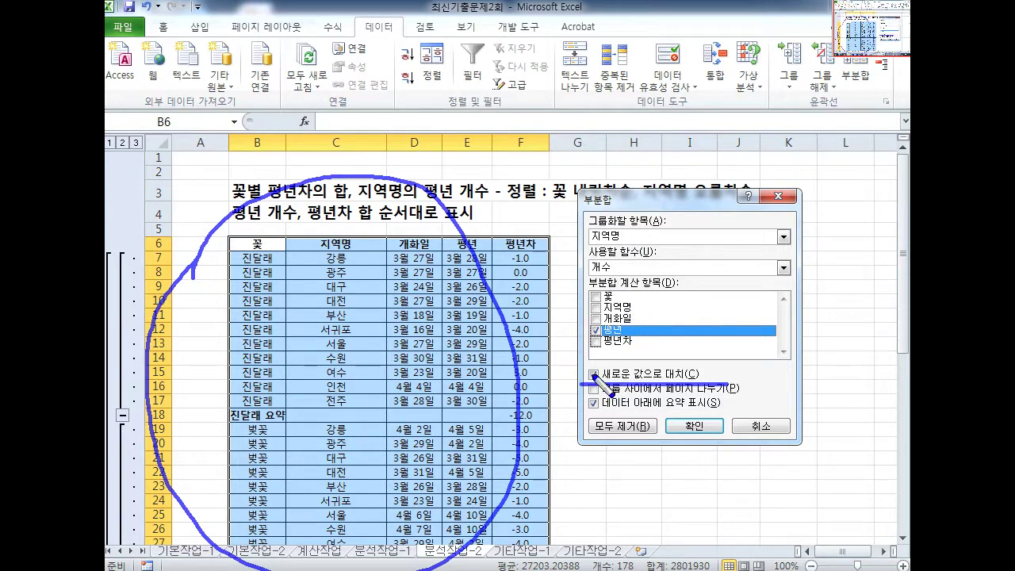
mouse_move(589, 371)
mouse_down()
mouse_move(361, 401)
mouse_move(379, 411)
mouse_up()
drag(227, 415, 546, 415)
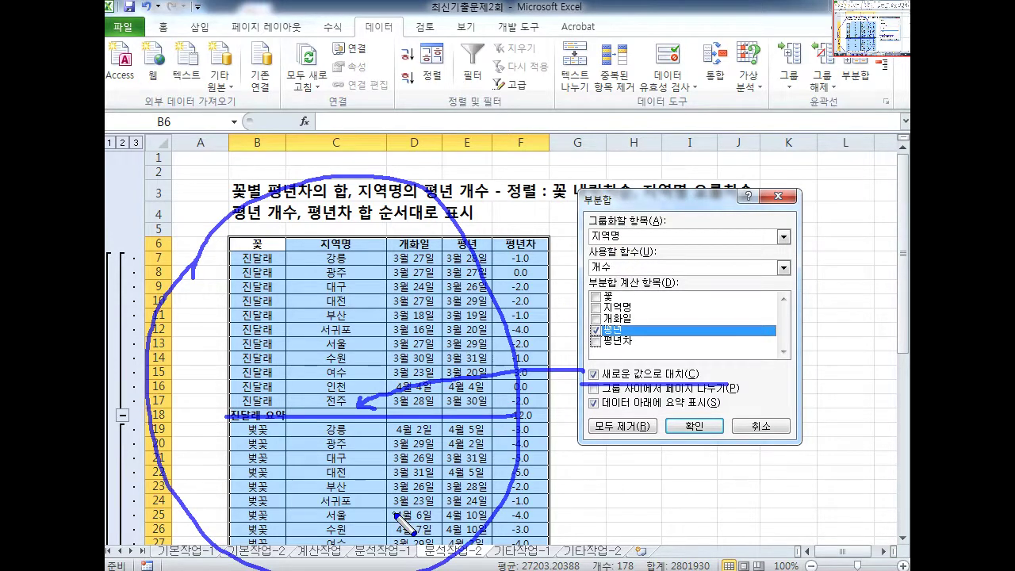
drag(308, 226, 389, 224)
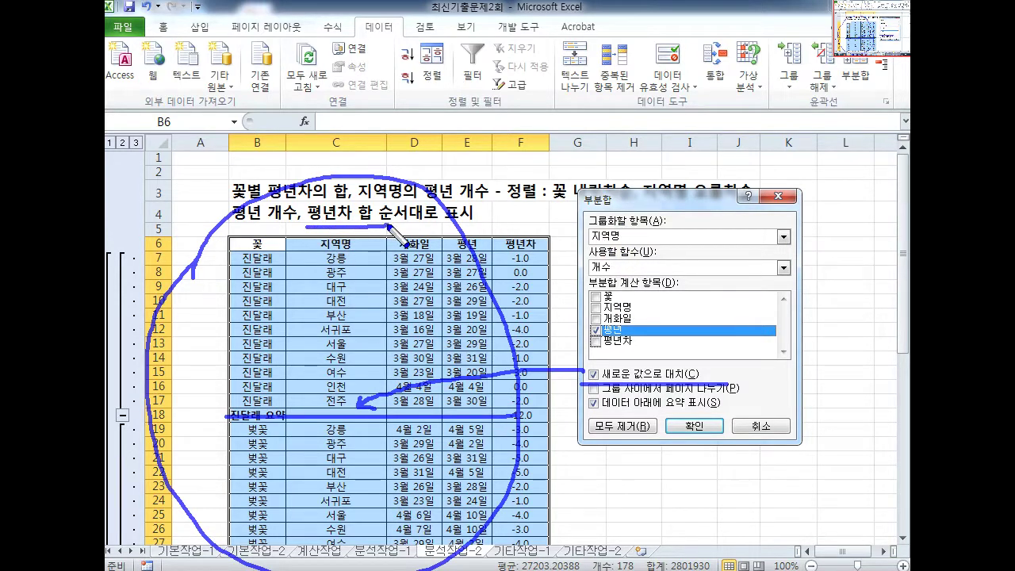
drag(235, 229, 277, 228)
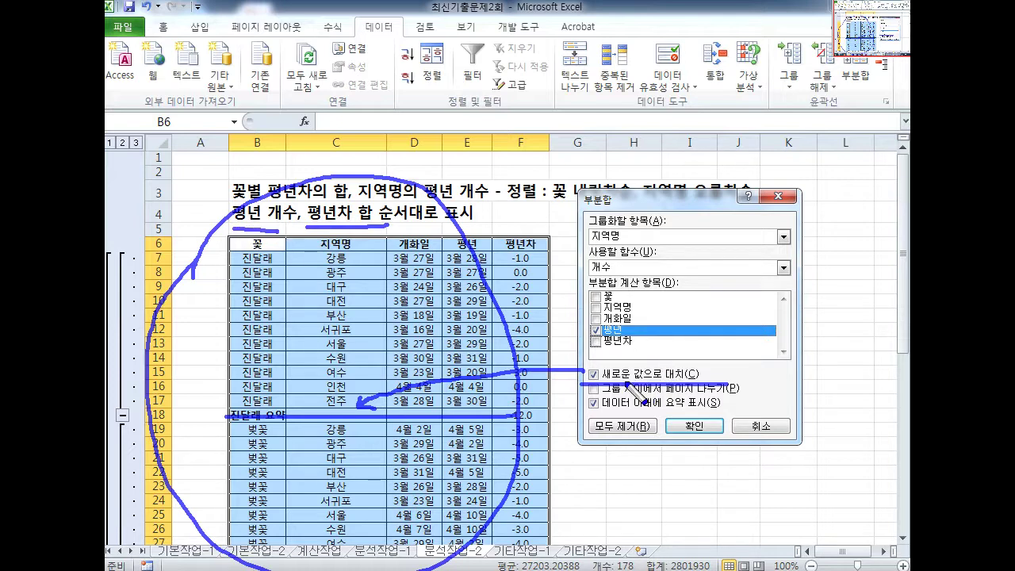
key(e)
drag(586, 383, 704, 384)
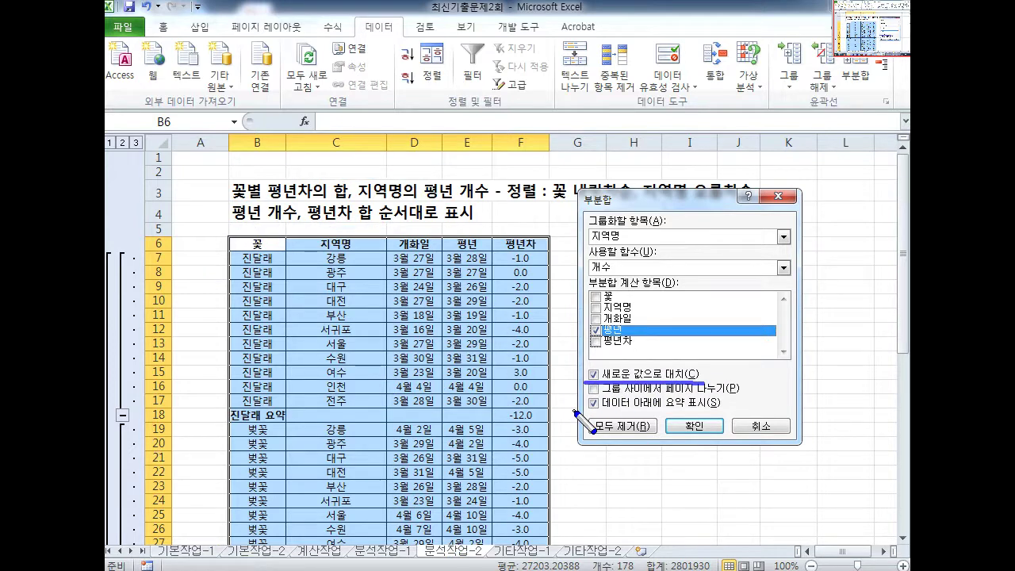
key(Escape)
- Turn off 새로운 값으로 대치 and apply the second subtotal alongside the 꽃 subtotal
click(593, 375)
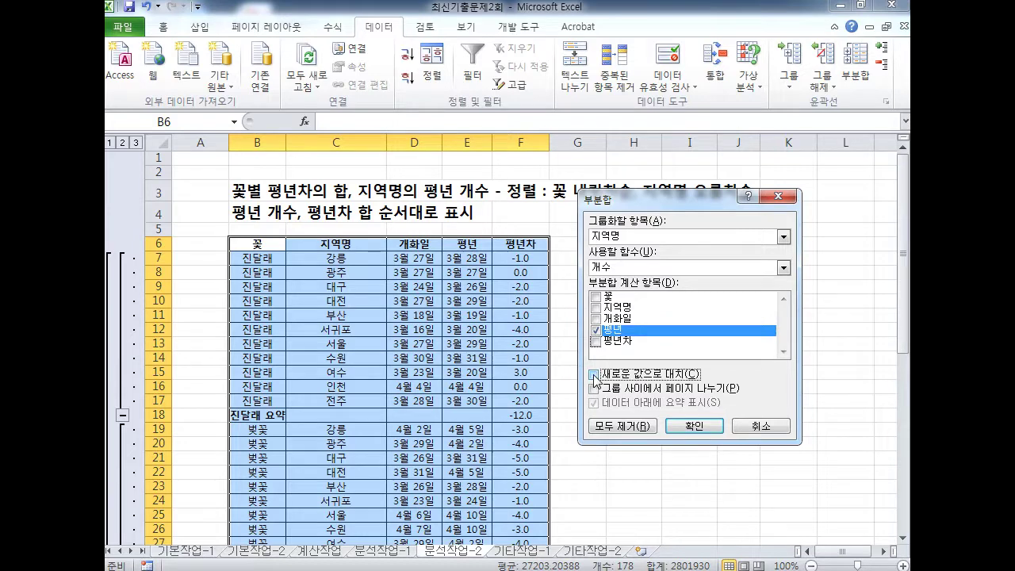
click(695, 426)
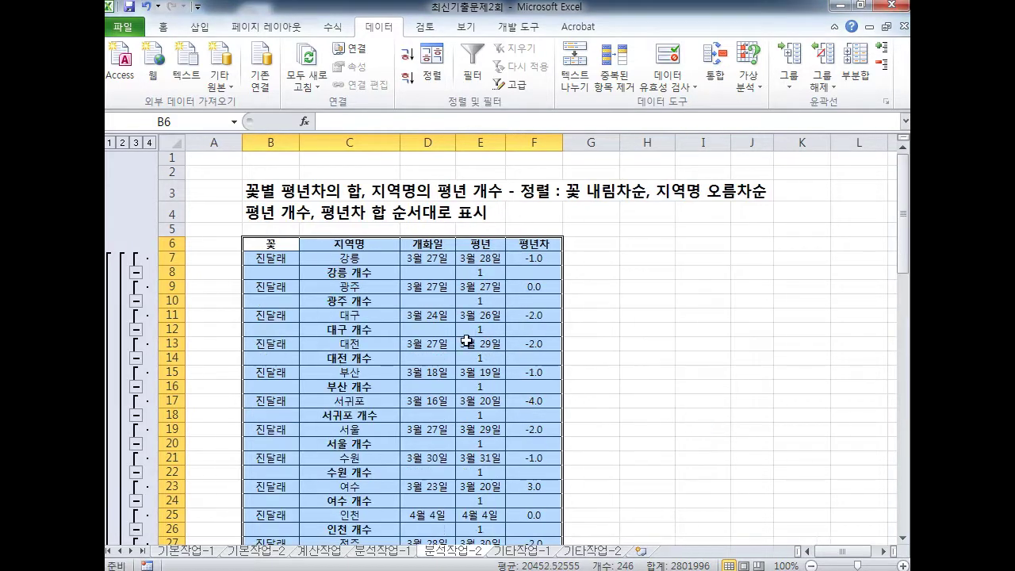
- Enlarge the sheet view and examine the 지역명 count rows and the 진달래 summary row of the nested subtotals
scroll(464, 338, down, 2)
double_click(385, 29)
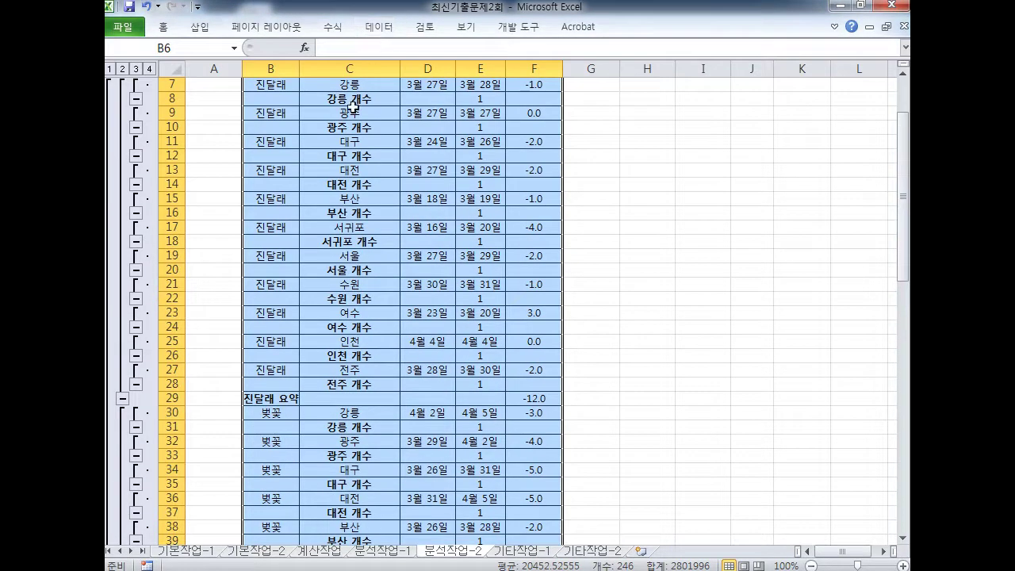
scroll(347, 121, up, 1)
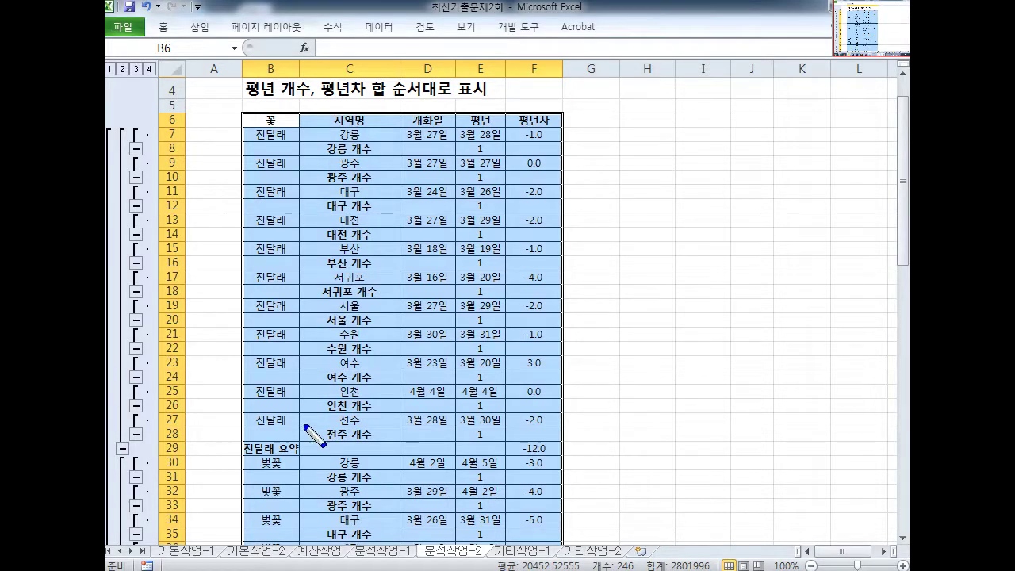
drag(217, 457, 785, 456)
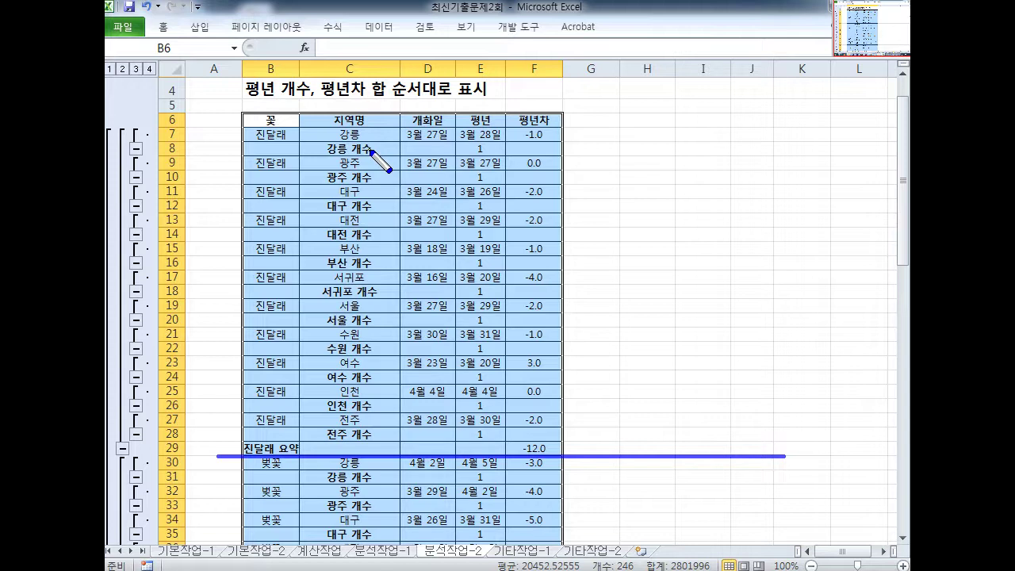
mouse_move(374, 154)
mouse_down()
mouse_move(336, 153)
mouse_move(365, 164)
mouse_move(290, 392)
mouse_move(304, 421)
mouse_move(282, 455)
mouse_up()
key(Escape)
scroll(359, 178, up, 1)
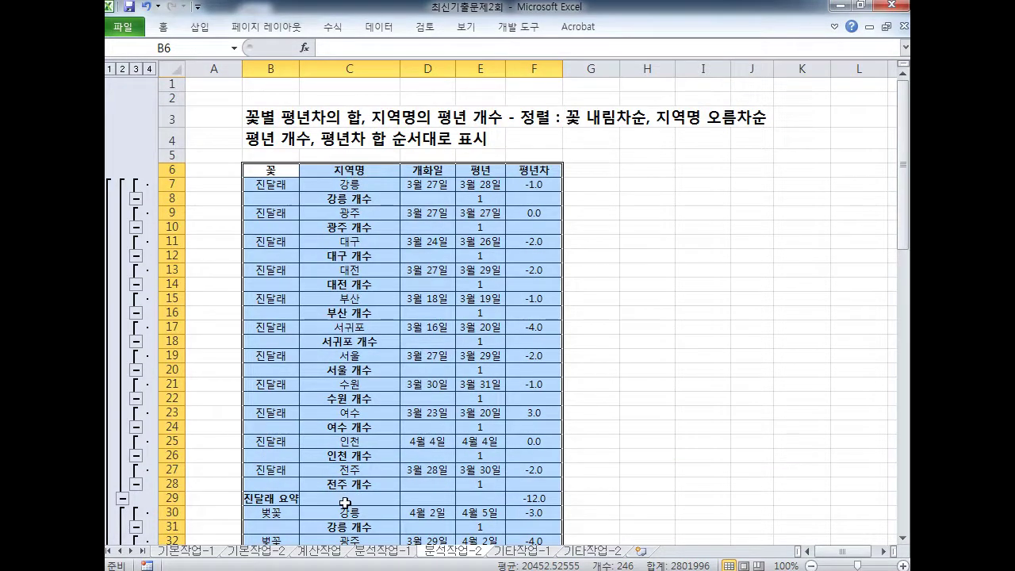
key(ctrl+2)
drag(244, 152, 520, 152)
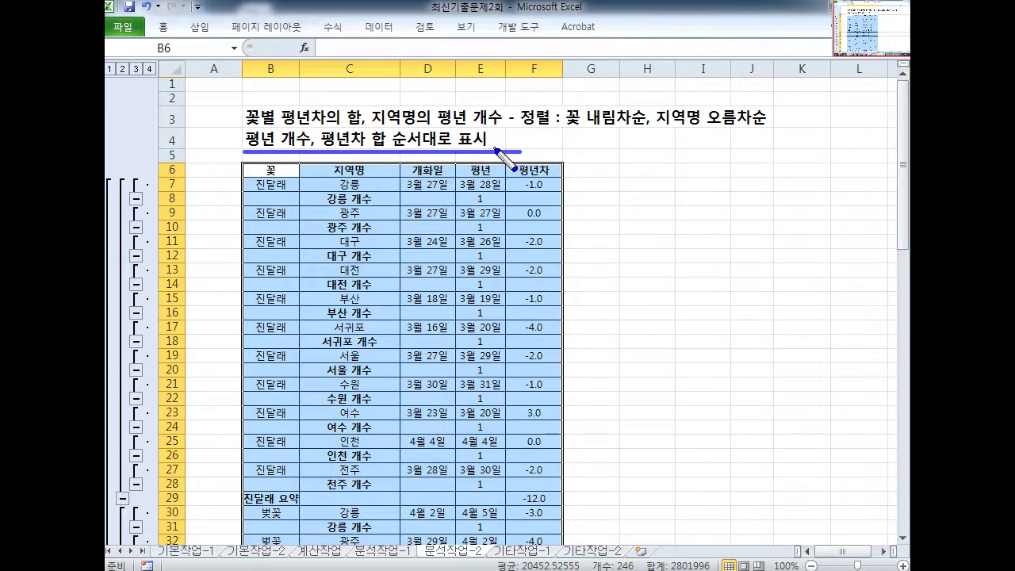
key(g)
mouse_move(274, 162)
mouse_down()
mouse_move(244, 165)
mouse_move(280, 161)
mouse_up()
drag(231, 117, 290, 171)
mouse_move(300, 102)
mouse_down()
mouse_move(243, 169)
mouse_move(284, 158)
mouse_move(315, 190)
mouse_move(325, 182)
mouse_move(371, 206)
mouse_up()
key(ctrl+z)
key(ctrl+z)
key(ctrl+z)
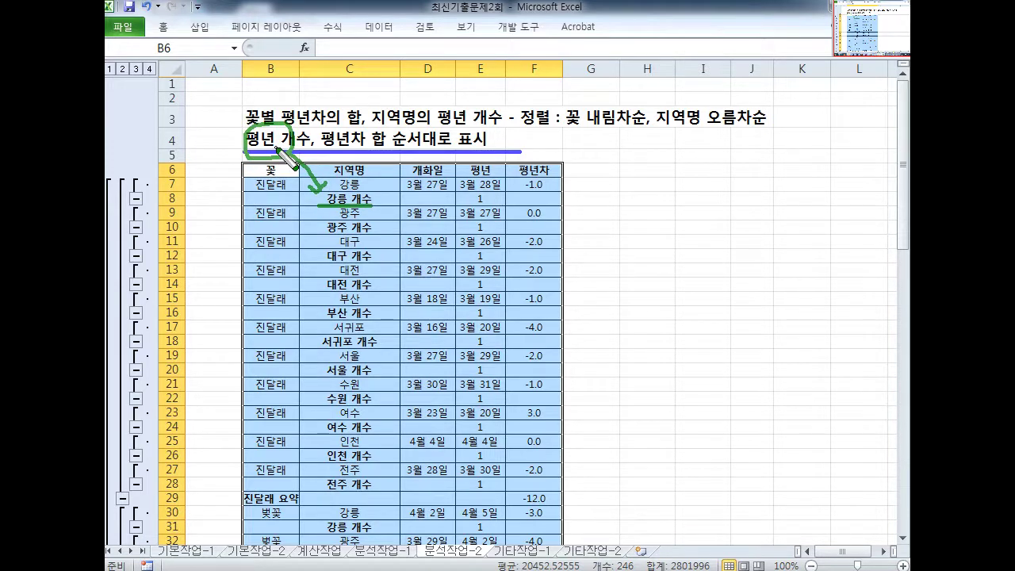
mouse_move(325, 150)
mouse_down()
mouse_move(406, 150)
mouse_move(433, 313)
mouse_move(292, 481)
mouse_move(311, 480)
mouse_up()
drag(243, 504, 324, 502)
mouse_move(381, 115)
mouse_down()
mouse_move(317, 110)
mouse_move(300, 129)
mouse_up()
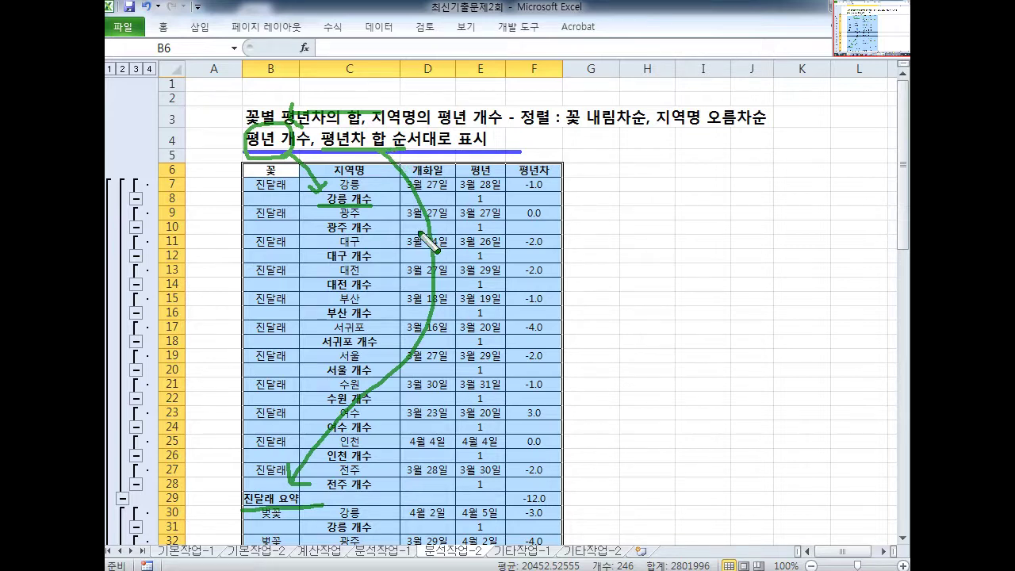
key(Escape)
- Clear the heading and note in rows 3 and 4 and remove all subtotals from the table
drag(173, 118, 173, 140)
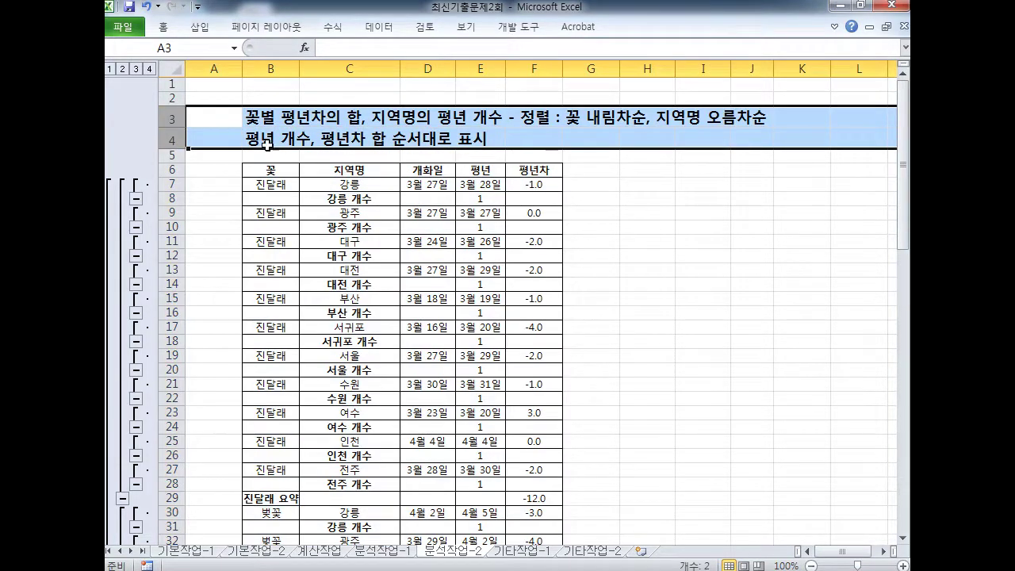
key(Delete)
click(861, 73)
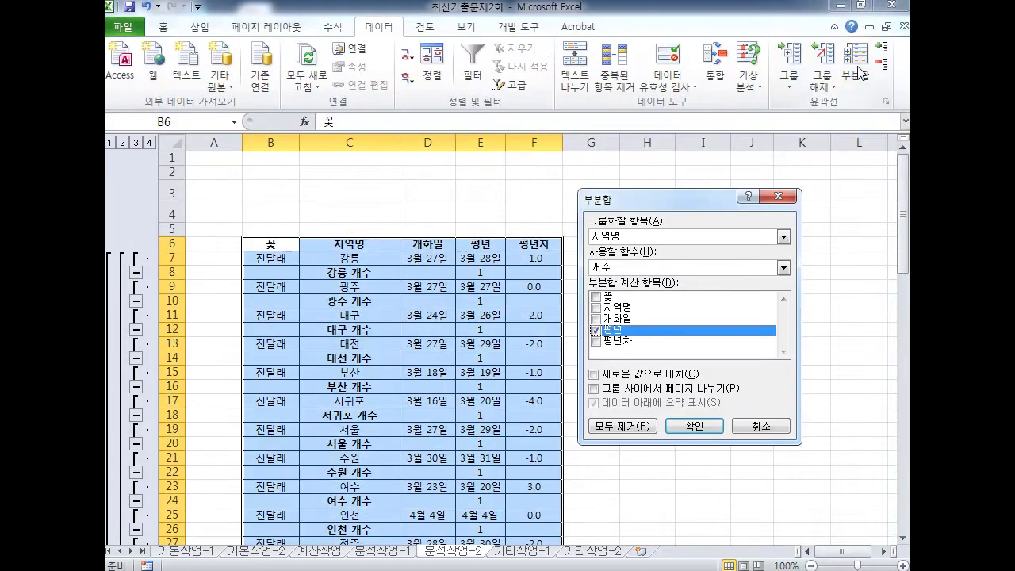
click(623, 426)
- Reduce the height of rows 3 and 4 to match the other rows
drag(115, 192, 115, 213)
drag(116, 224, 116, 214)
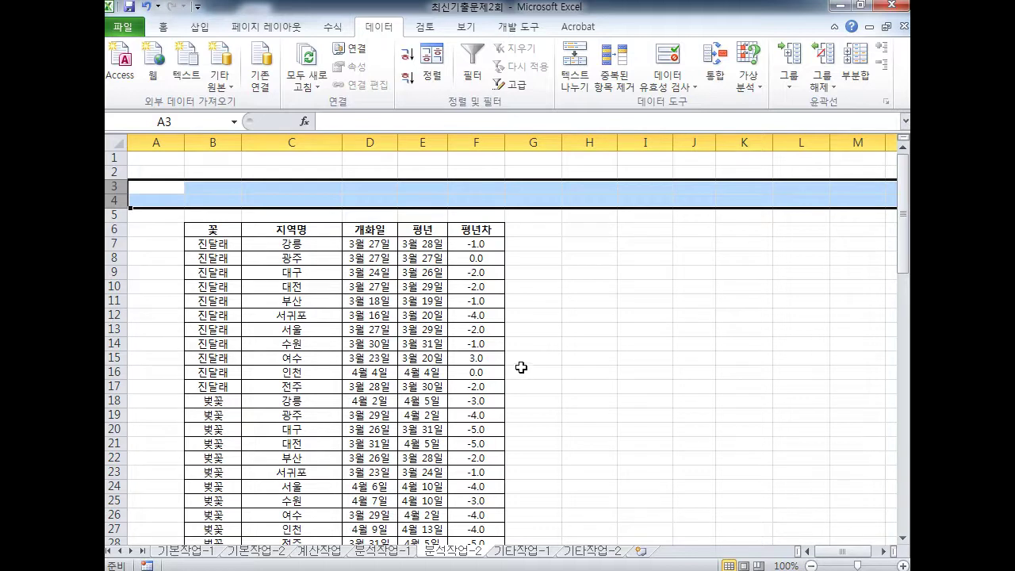
key(ctrl+2)
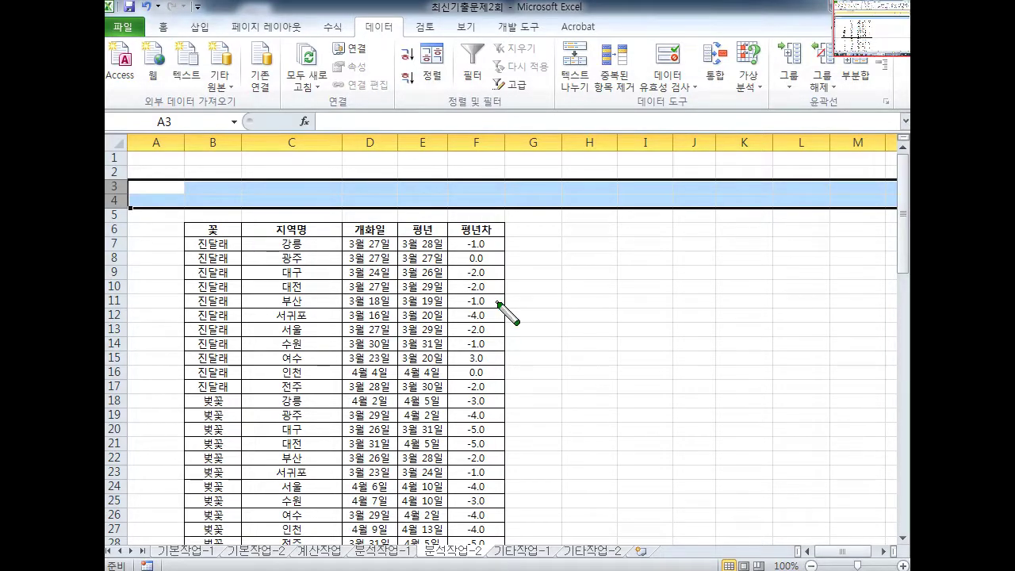